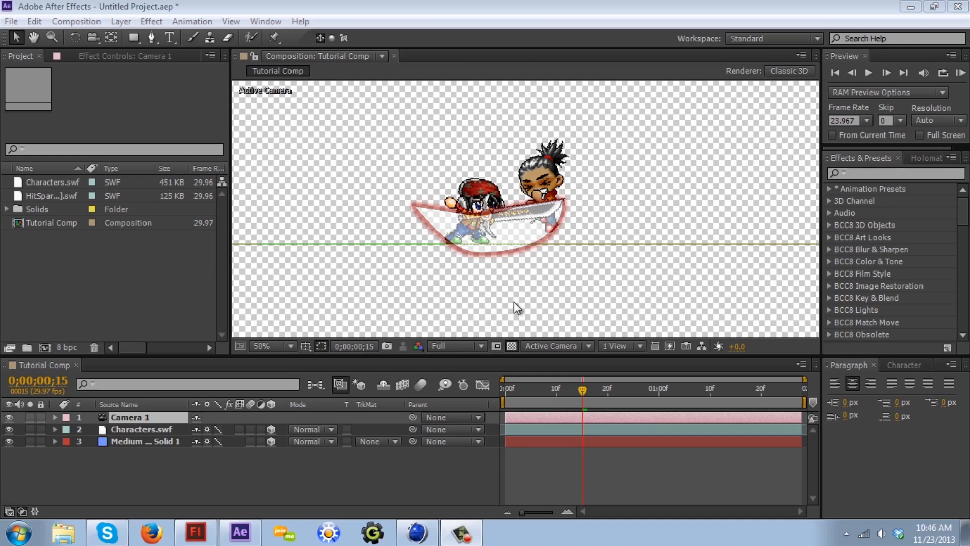
# Inspect the characters and floor from Custom View 2, orbiting down to floor level, and return to the Active Camera view.
pyautogui.click(471, 255)
pyautogui.press('.')
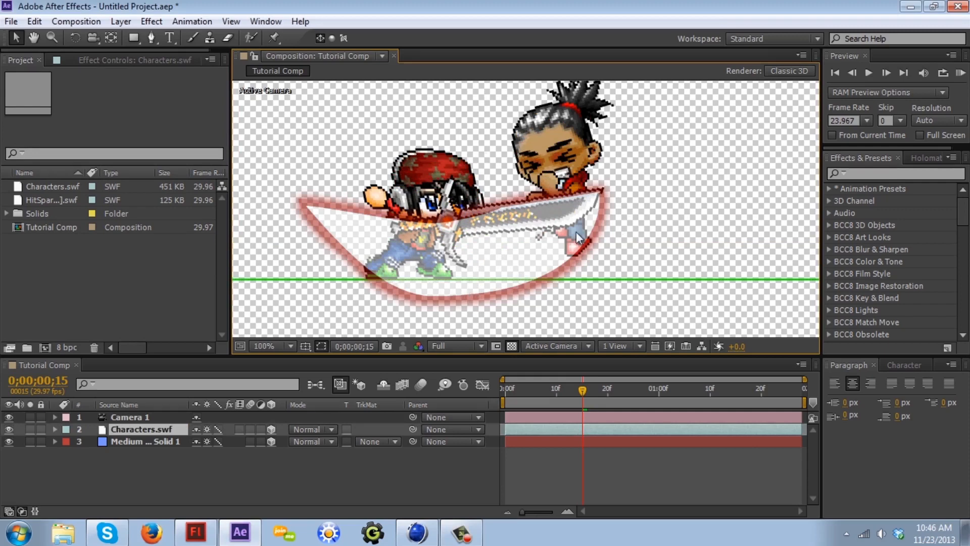
pyautogui.click(552, 344)
pyautogui.click(594, 316)
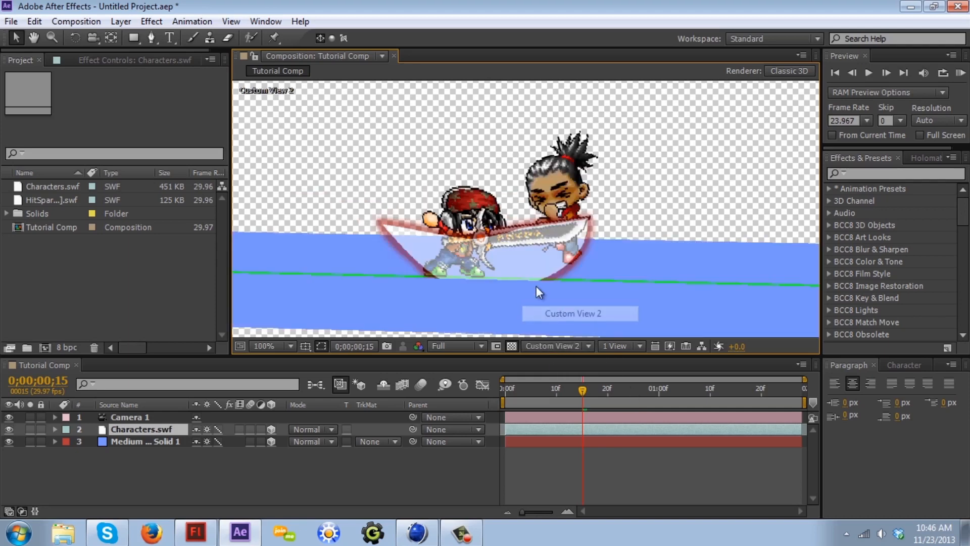
pyautogui.press('c')
pyautogui.moveTo(609, 284); pyautogui.dragTo(642, 262)
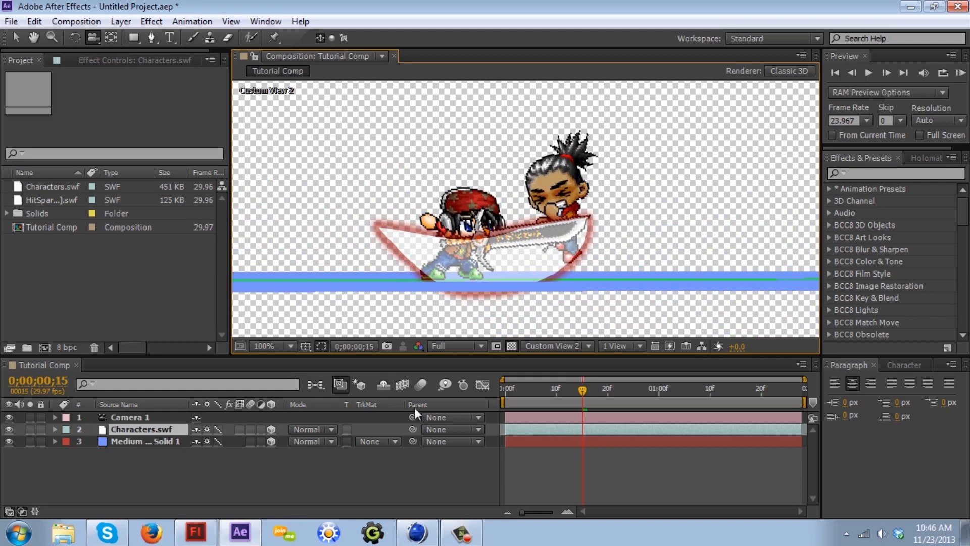
pyautogui.click(579, 349)
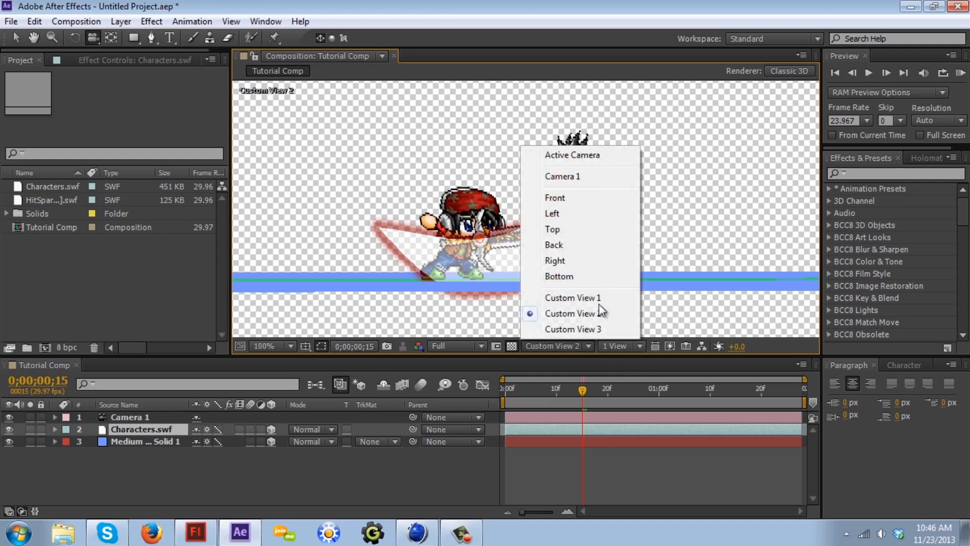
pyautogui.click(587, 159)
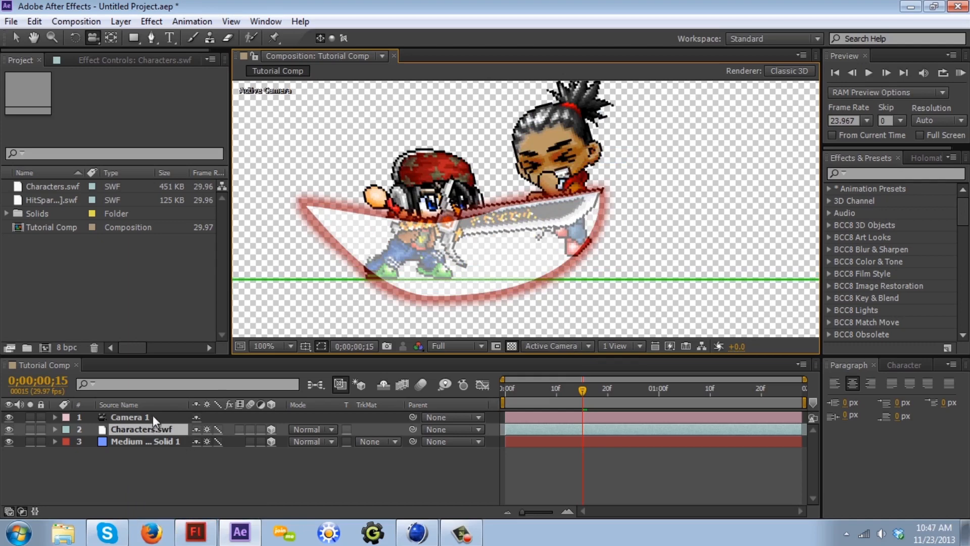
pyautogui.press('v')
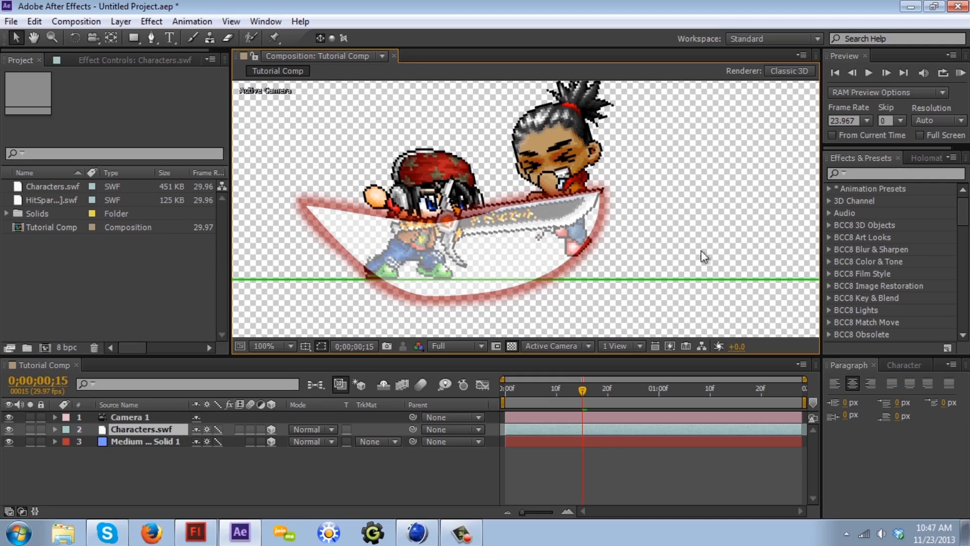
# Replace the existing camera with a new one-node camera named Camera 1 using the 50mm preset.
pyautogui.click(144, 416)
pyautogui.press('Delete')
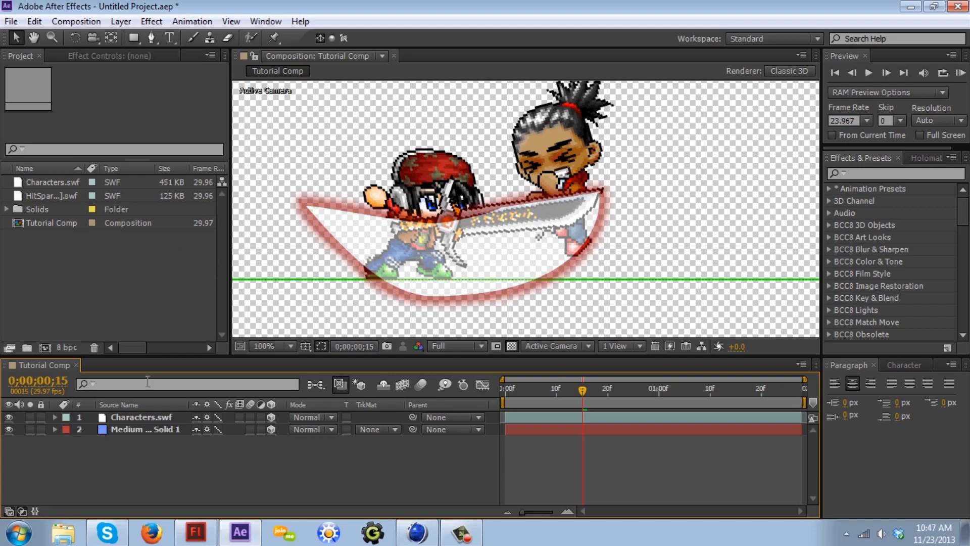
pyautogui.rightClick(162, 470)
pyautogui.moveTo(333, 318)
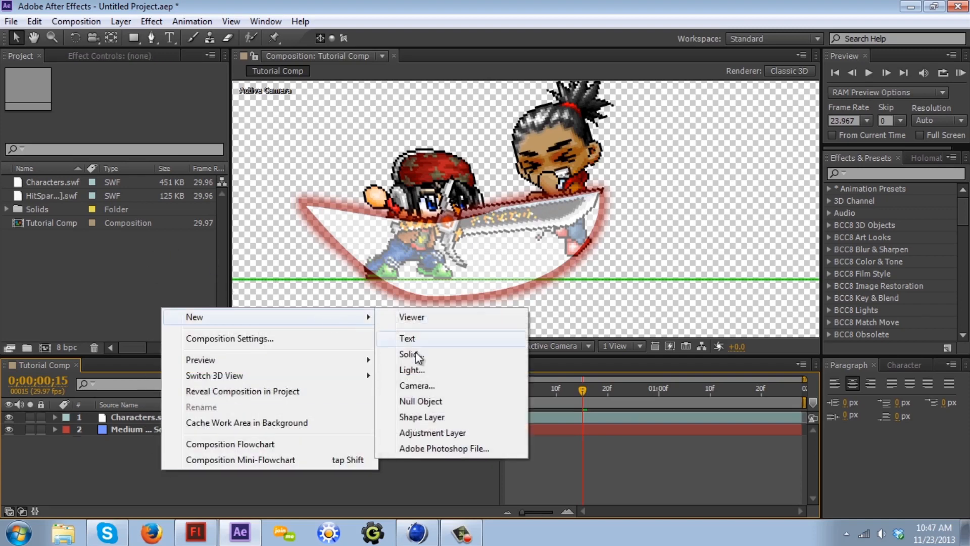
pyautogui.click(417, 387)
pyautogui.click(379, 120)
pyautogui.click(382, 118)
pyautogui.click(374, 115)
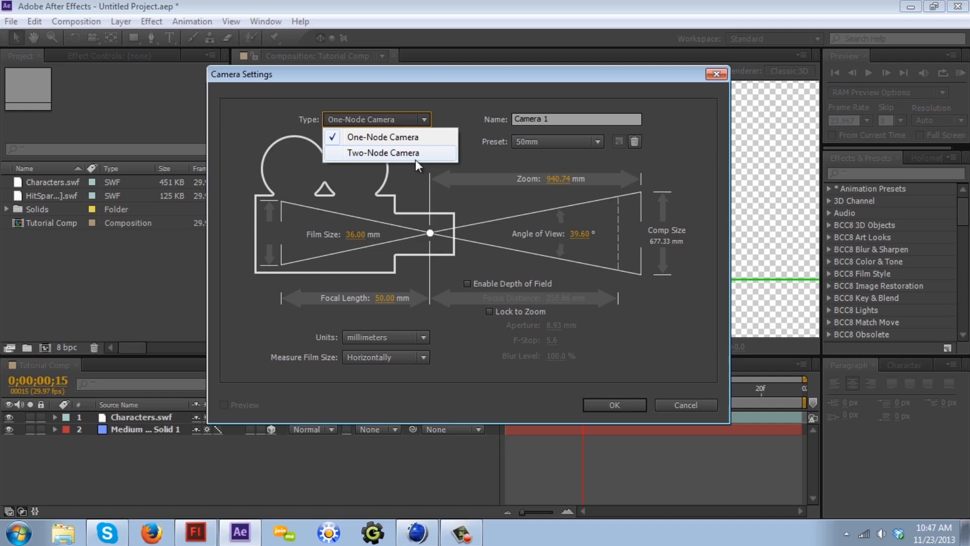
pyautogui.click(483, 153)
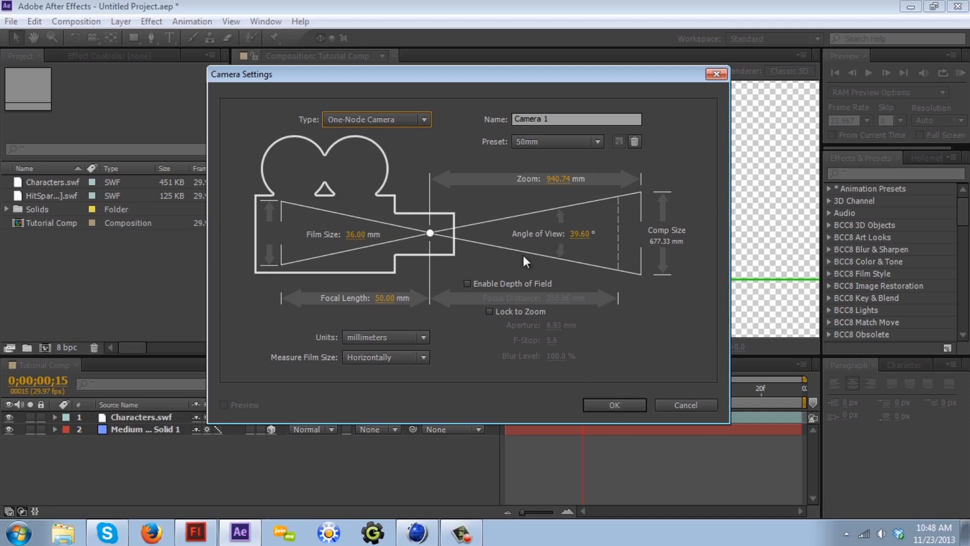
pyautogui.click(638, 402)
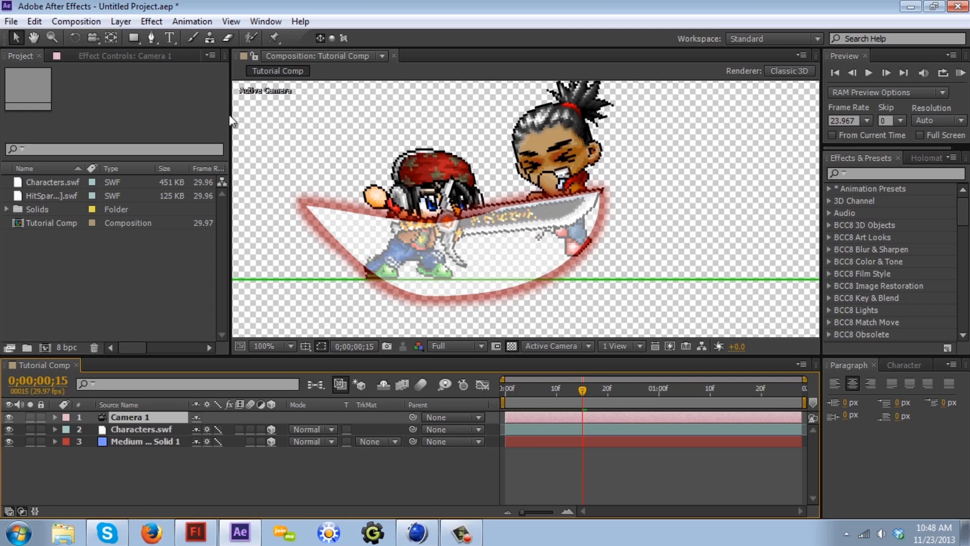
# Try moving Camera 1 with the camera tool in the Active Camera view, and undo the moves.
pyautogui.click(91, 37)
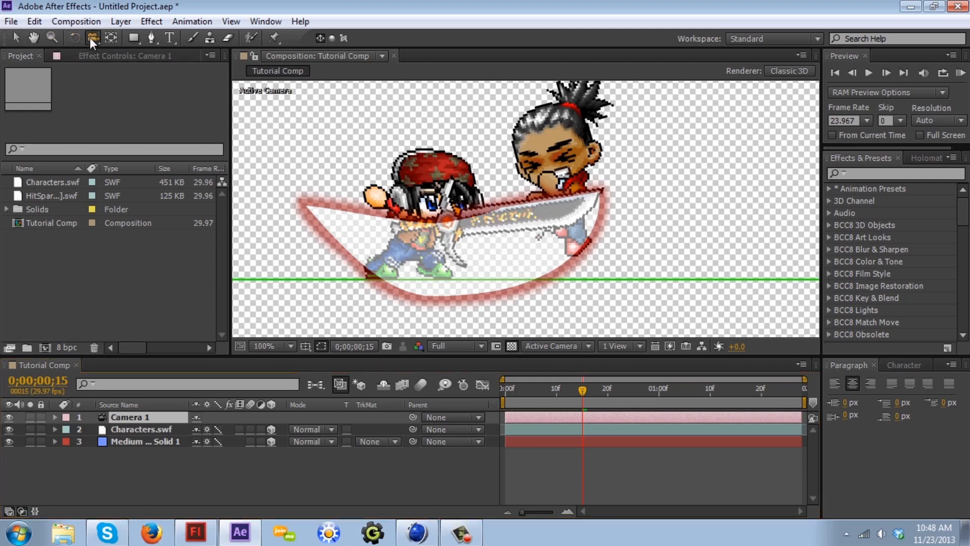
pyautogui.moveTo(95, 37); pyautogui.dragTo(135, 31)
pyautogui.moveTo(560, 233)
pyautogui.mouseDown()
pyautogui.moveTo(523, 242)
pyautogui.moveTo(604, 215)
pyautogui.moveTo(579, 238)
pyautogui.mouseUp()
pyautogui.scroll(-3, 576, 240)
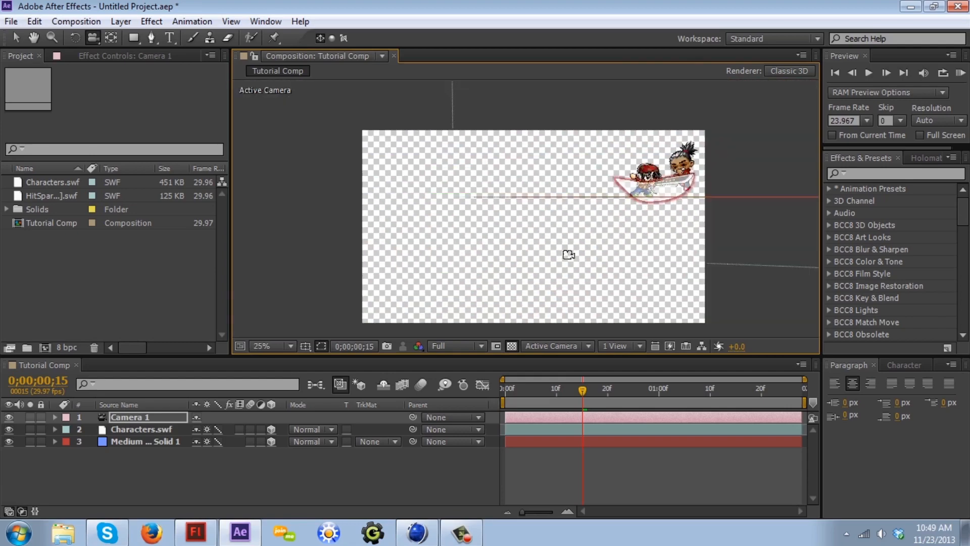
pyautogui.moveTo(656, 228)
pyautogui.mouseDown()
pyautogui.moveTo(622, 253)
pyautogui.moveTo(673, 205)
pyautogui.moveTo(675, 224)
pyautogui.moveTo(656, 225)
pyautogui.mouseUp()
pyautogui.hotkey('ctrl', 'z')
pyautogui.hotkey('ctrl', 'z')
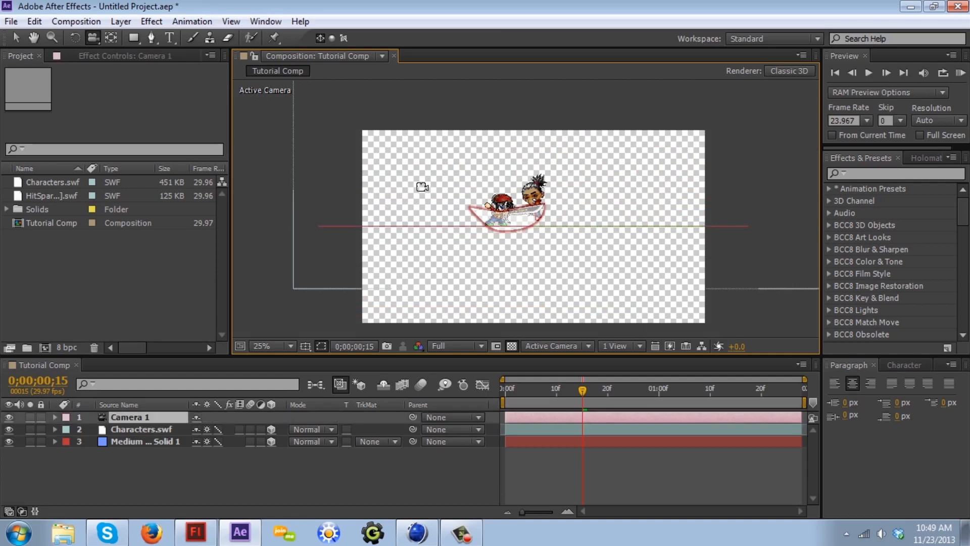
# Raise Camera 1 and bring it closer so the characters fill the frame with the blue floor beneath them.
pyautogui.press('.')
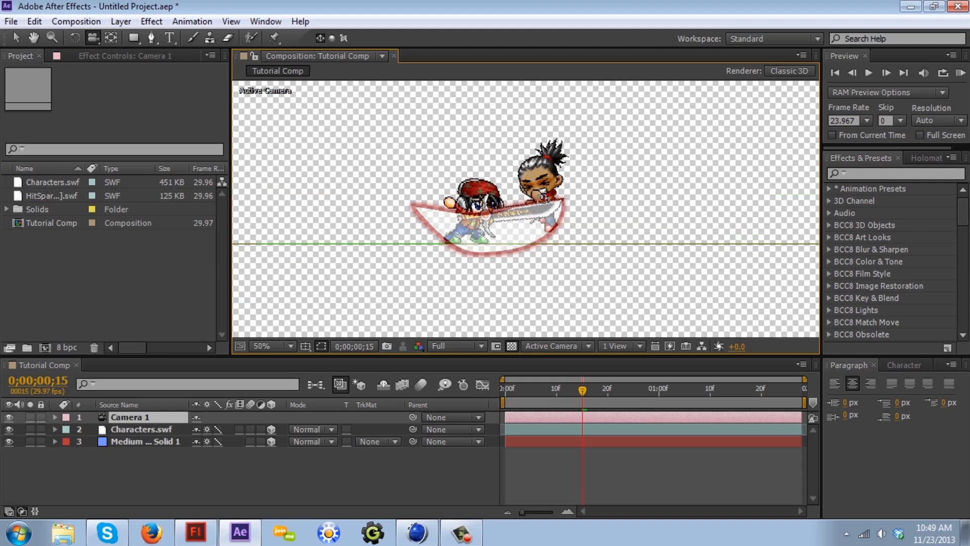
pyautogui.moveTo(583, 193)
pyautogui.mouseDown()
pyautogui.moveTo(488, 298)
pyautogui.moveTo(539, 291)
pyautogui.moveTo(602, 179)
pyautogui.moveTo(685, 104)
pyautogui.moveTo(672, 141)
pyautogui.moveTo(514, 243)
pyautogui.moveTo(581, 210)
pyautogui.mouseUp()
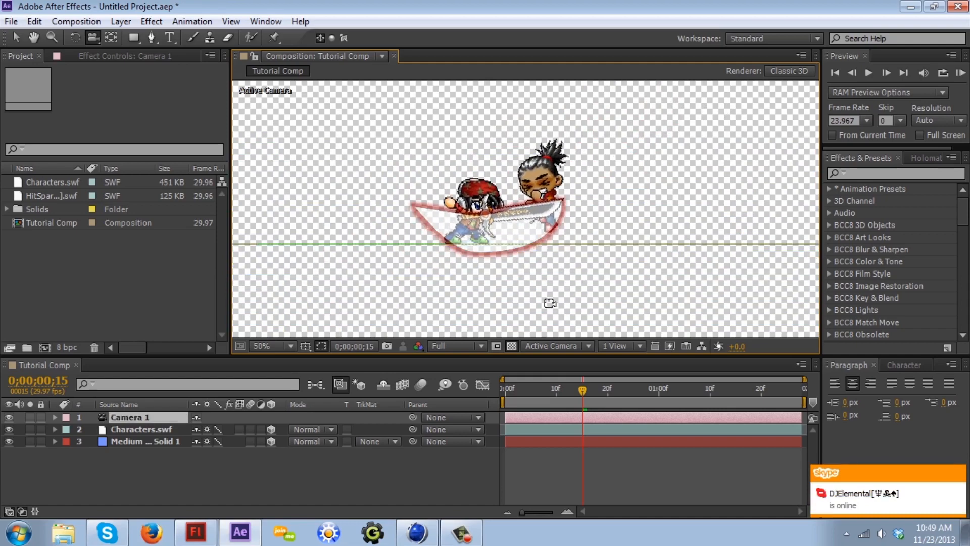
pyautogui.moveTo(552, 312); pyautogui.dragTo(601, 84)
pyautogui.moveTo(520, 186); pyautogui.dragTo(552, 266)
pyautogui.scroll(-2, 558, 233)
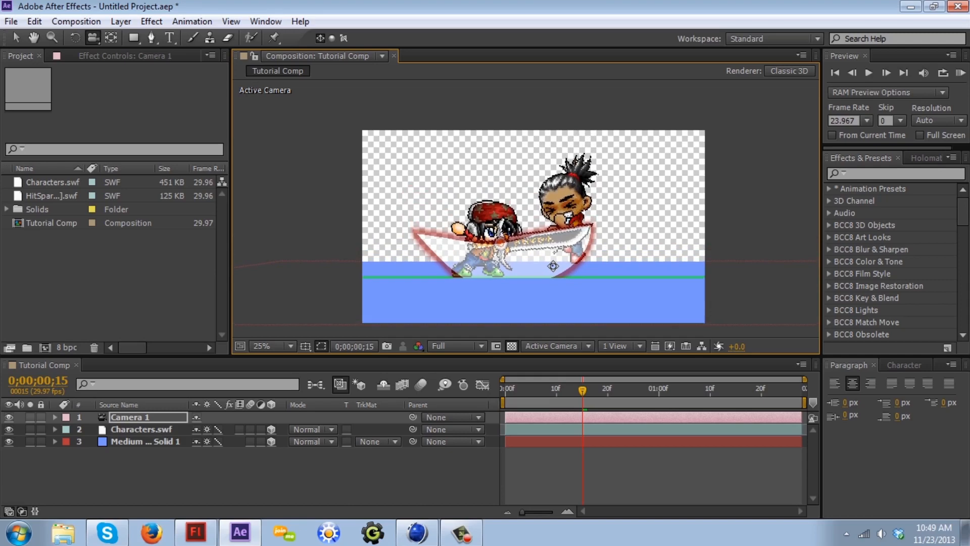
pyautogui.moveTo(552, 266)
pyautogui.mouseDown()
pyautogui.moveTo(492, 251)
pyautogui.moveTo(419, 255)
pyautogui.moveTo(593, 270)
pyautogui.moveTo(526, 273)
pyautogui.moveTo(563, 271)
pyautogui.mouseUp()
pyautogui.press('v')
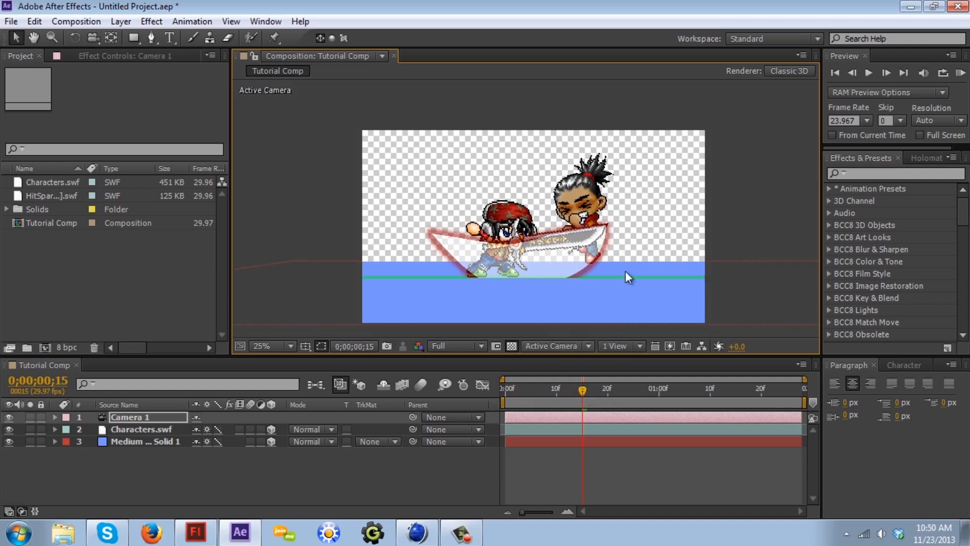
# Scrub around frame 15 and shift the unkeyed camera to about 988.8, 333.1, -1130.7, placing the characters toward the frame's lower left.
pyautogui.moveTo(582, 389); pyautogui.dragTo(578, 424)
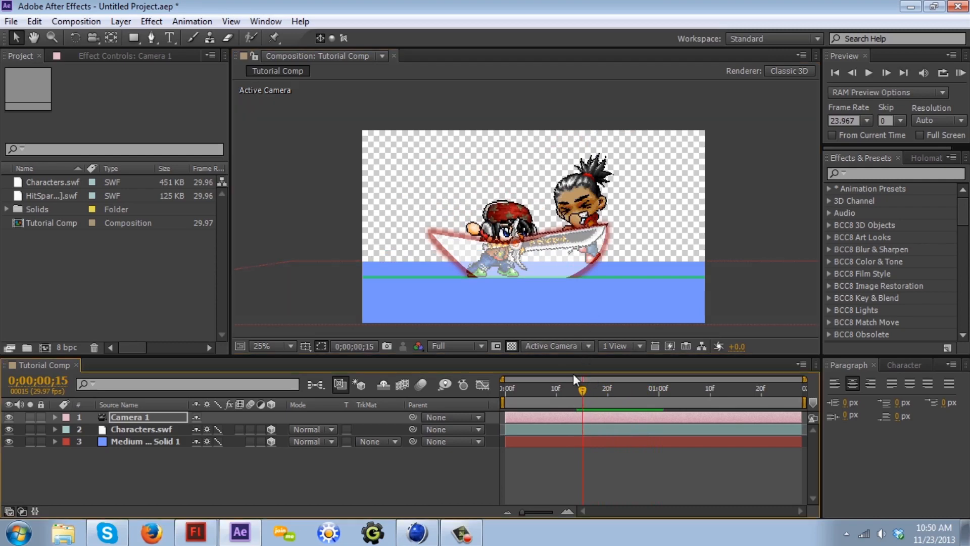
pyautogui.moveTo(584, 390); pyautogui.dragTo(586, 465)
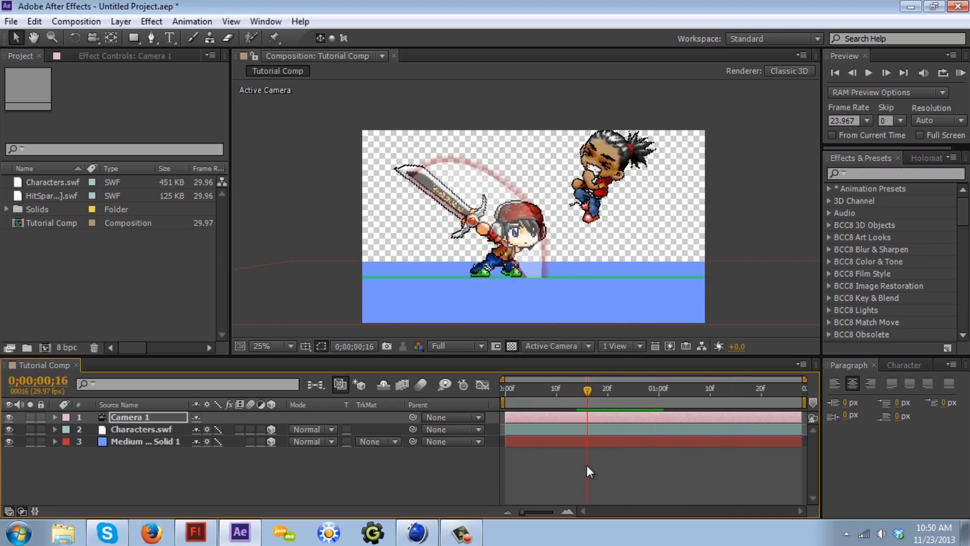
pyautogui.moveTo(592, 387); pyautogui.dragTo(587, 390)
pyautogui.press('c')
pyautogui.moveTo(601, 276); pyautogui.dragTo(562, 289)
pyautogui.press('v')
pyautogui.moveTo(585, 390); pyautogui.dragTo(583, 454)
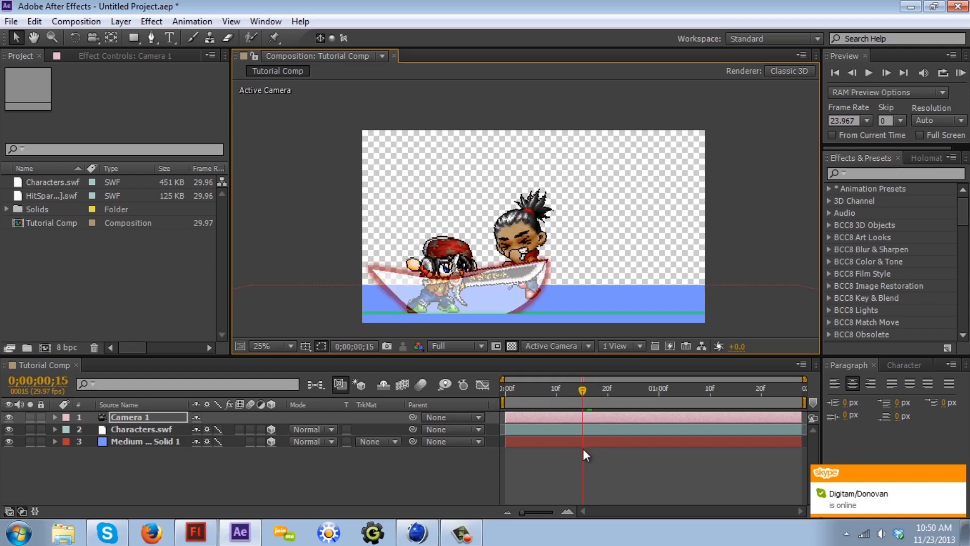
# Keyframe Camera 1's Position at 0;00;00;15 with the camera at about 866.7, 395.8, -1130.7, framing both characters.
pyautogui.click(54, 416)
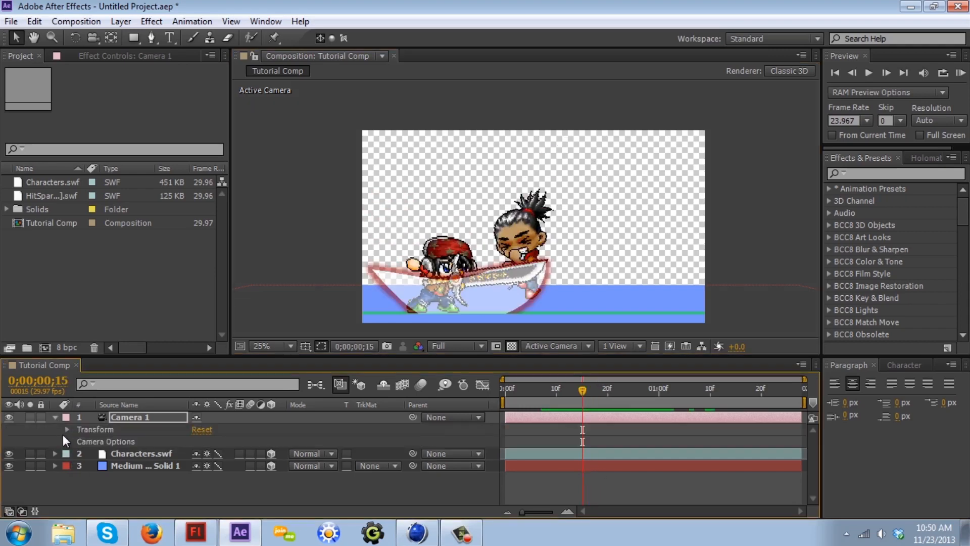
pyautogui.click(66, 429)
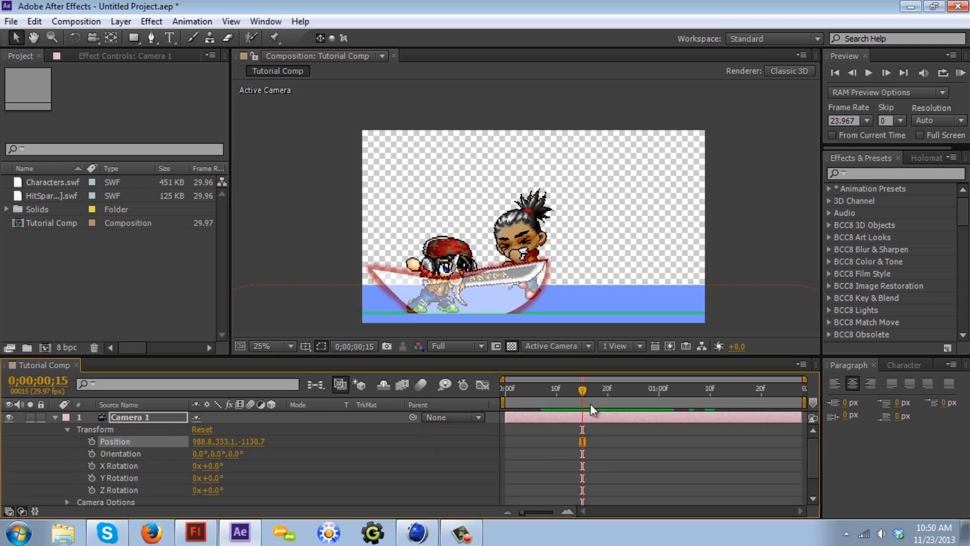
pyautogui.click(92, 442)
pyautogui.moveTo(588, 398)
pyautogui.mouseDown()
pyautogui.moveTo(582, 391)
pyautogui.moveTo(593, 394)
pyautogui.moveTo(582, 399)
pyautogui.mouseUp()
pyautogui.press('c')
pyautogui.moveTo(519, 294); pyautogui.dragTo(570, 266)
pyautogui.press('v')
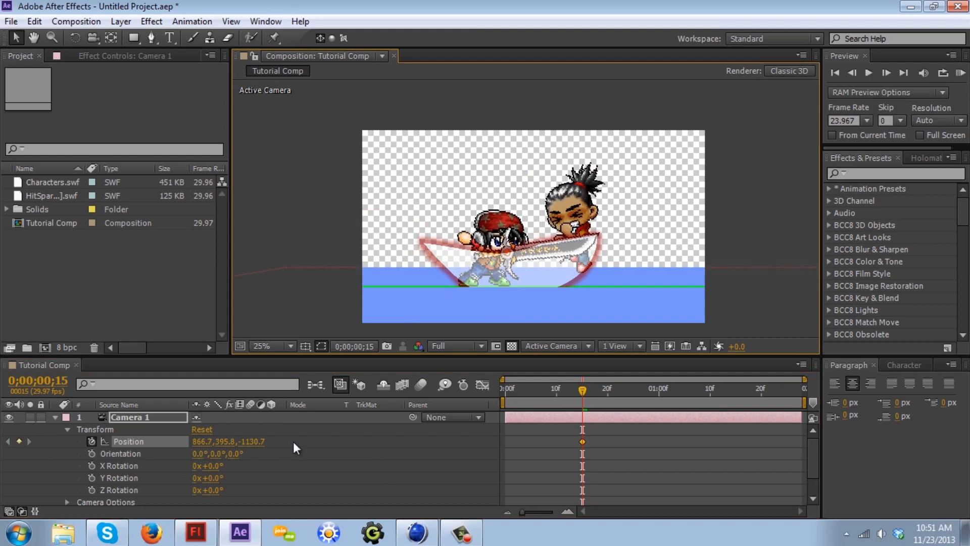
pyautogui.click(93, 442)
pyautogui.click(93, 439)
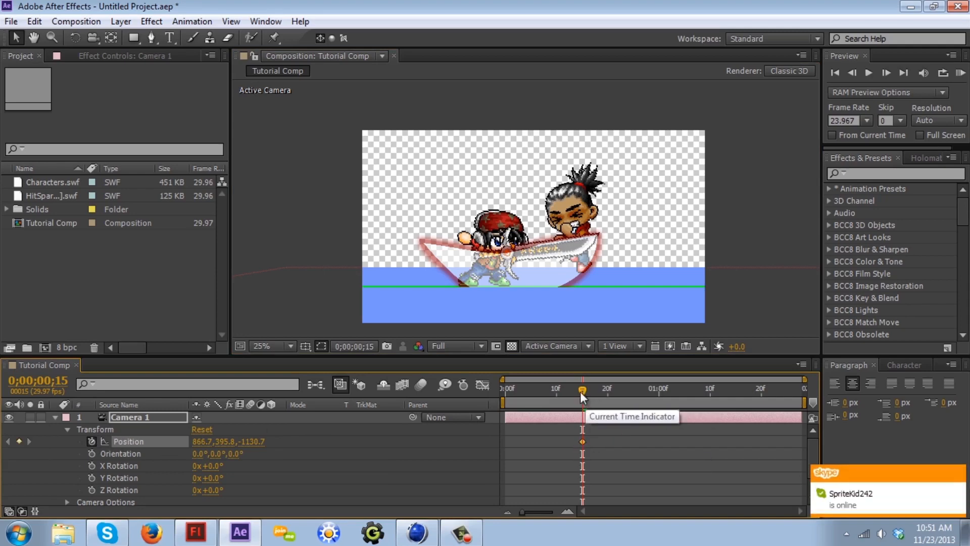
# Add a camera Position keyframe at 0;00;00;21, moving the camera to about 1122.8, 211.0, -1130.7 to centre the airborne character.
pyautogui.moveTo(583, 392); pyautogui.dragTo(615, 407)
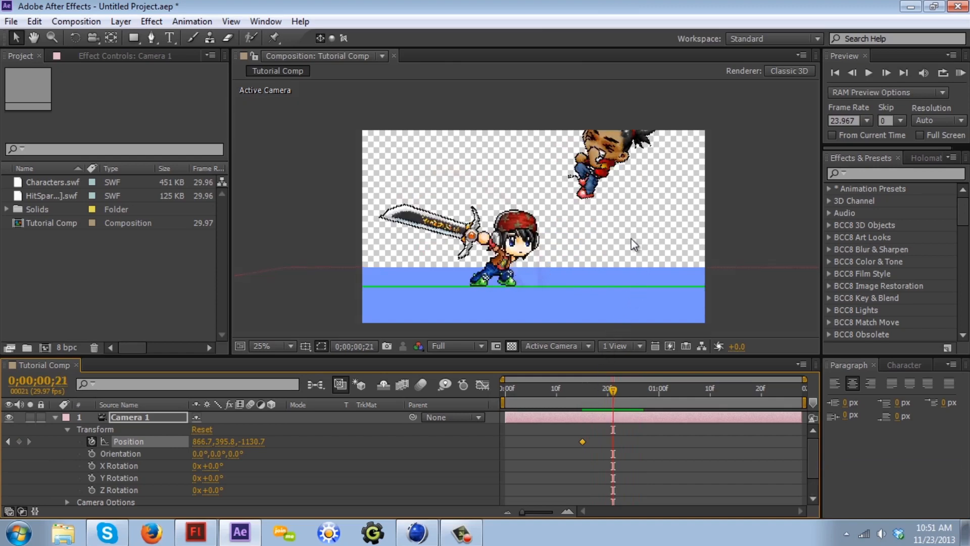
pyautogui.press('c')
pyautogui.moveTo(645, 231); pyautogui.dragTo(529, 291)
pyautogui.press('v')
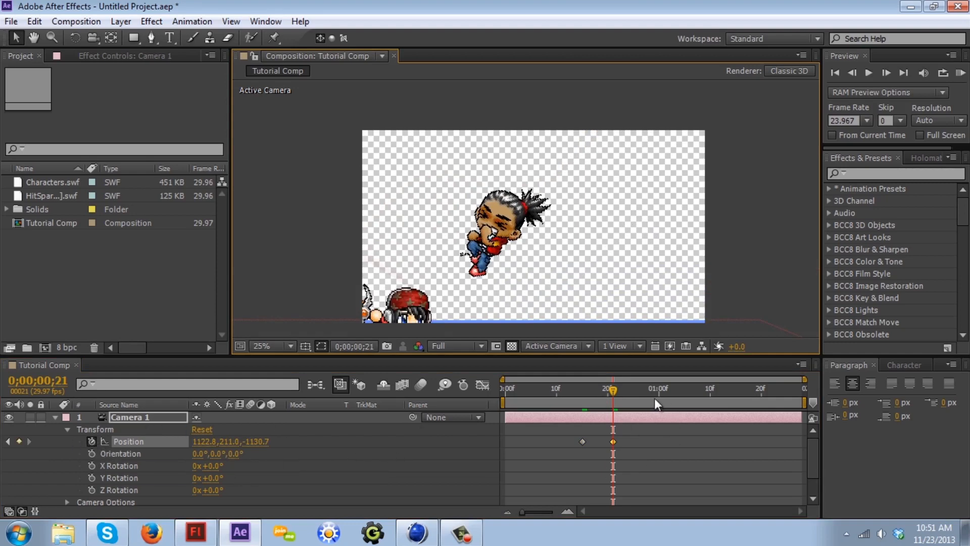
# Review the camera move by scrubbing between the Position keyframes at frames 15 and 21.
pyautogui.moveTo(611, 388); pyautogui.dragTo(580, 491)
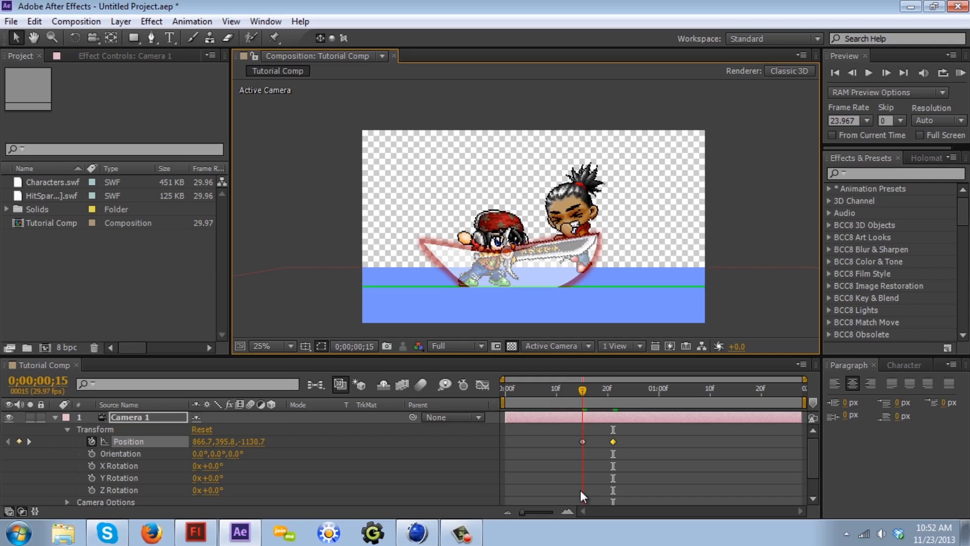
pyautogui.moveTo(580, 490)
pyautogui.mouseDown()
pyautogui.moveTo(611, 488)
pyautogui.moveTo(581, 493)
pyautogui.mouseUp()
pyautogui.moveTo(580, 487)
pyautogui.mouseDown()
pyautogui.moveTo(614, 477)
pyautogui.moveTo(584, 485)
pyautogui.moveTo(588, 473)
pyautogui.mouseUp()
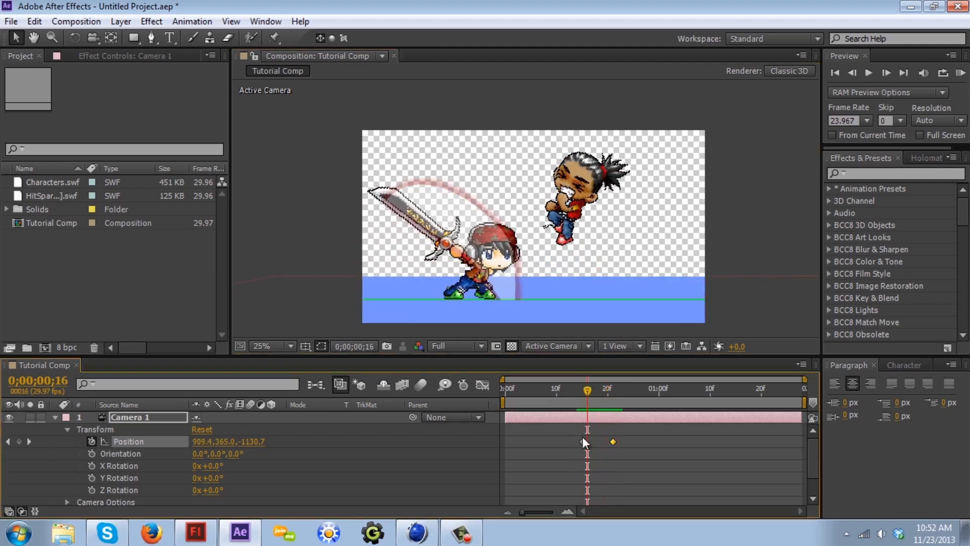
pyautogui.moveTo(589, 389)
pyautogui.mouseDown()
pyautogui.moveTo(608, 390)
pyautogui.moveTo(580, 399)
pyautogui.mouseUp()
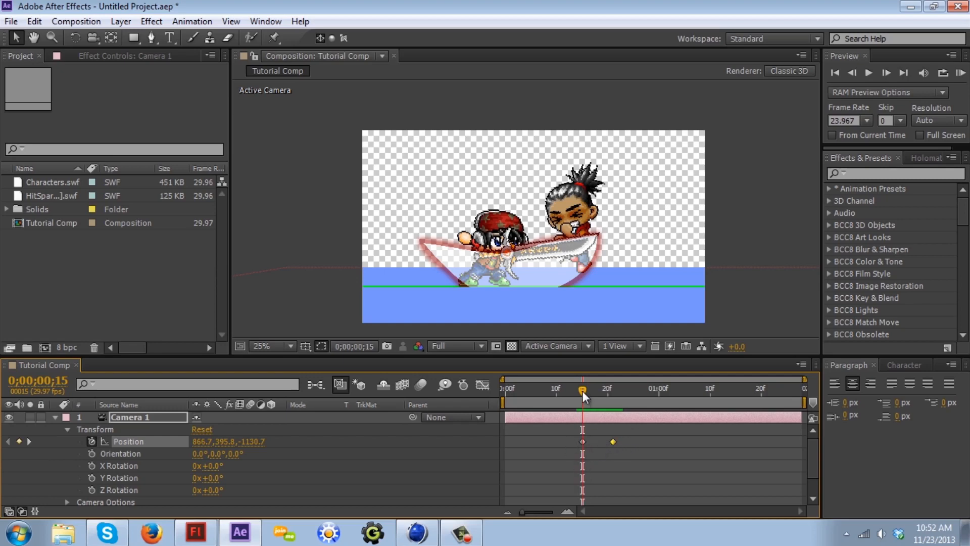
pyautogui.moveTo(582, 390); pyautogui.dragTo(611, 396)
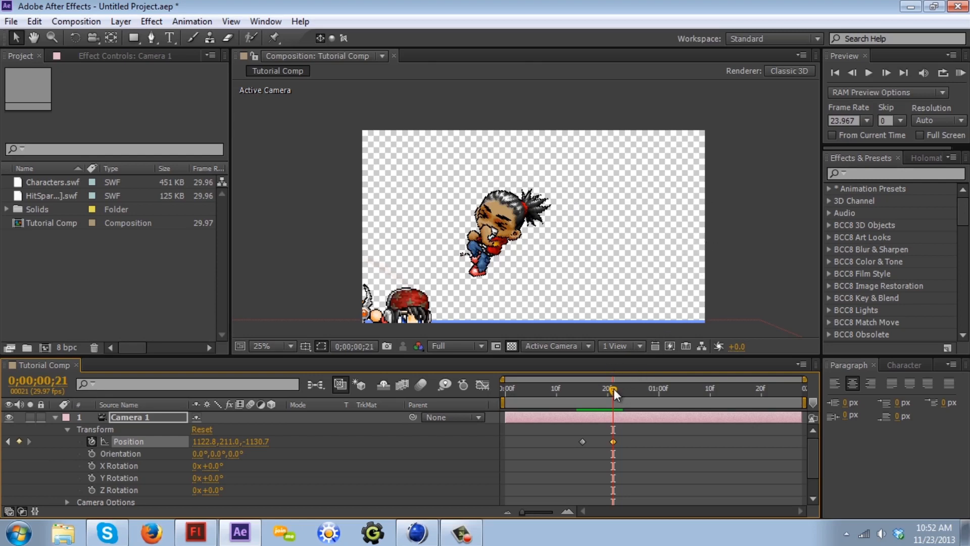
# Add camera Position keyframes at about frames 24 and 29 to follow the airborne character, ending at about 1092.3, 107.5, -1130.7.
pyautogui.moveTo(614, 389); pyautogui.dragTo(627, 414)
pyautogui.press('c')
pyautogui.moveTo(528, 291); pyautogui.dragTo(522, 249)
pyautogui.moveTo(623, 393); pyautogui.dragTo(653, 392)
pyautogui.moveTo(643, 249); pyautogui.dragTo(608, 340)
# Examine the camera's framing of the upside-down character at 0;00;01;00.
pyautogui.moveTo(656, 393); pyautogui.dragTo(662, 423)
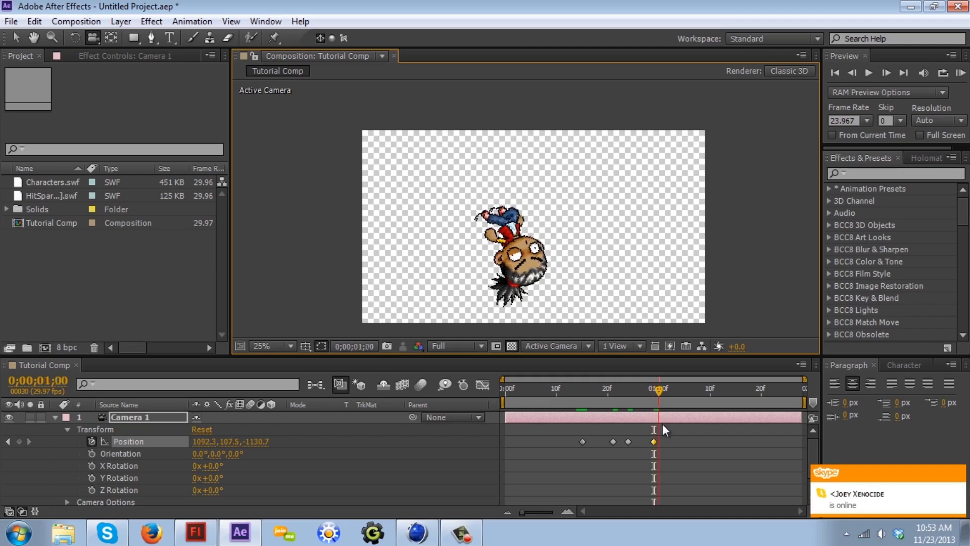
pyautogui.scroll(-4, 591, 289)
pyautogui.scroll(-1, 591, 289)
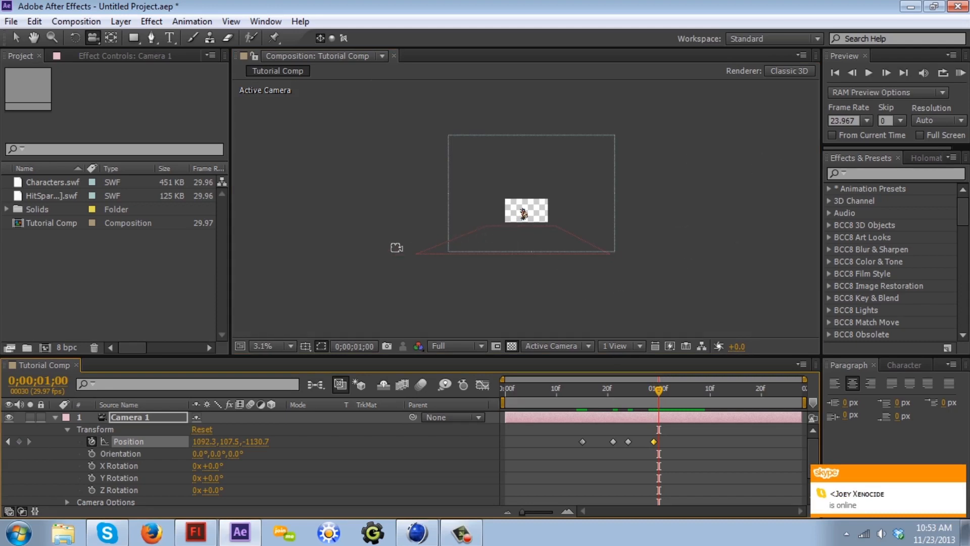
pyautogui.scroll(1, 523, 192)
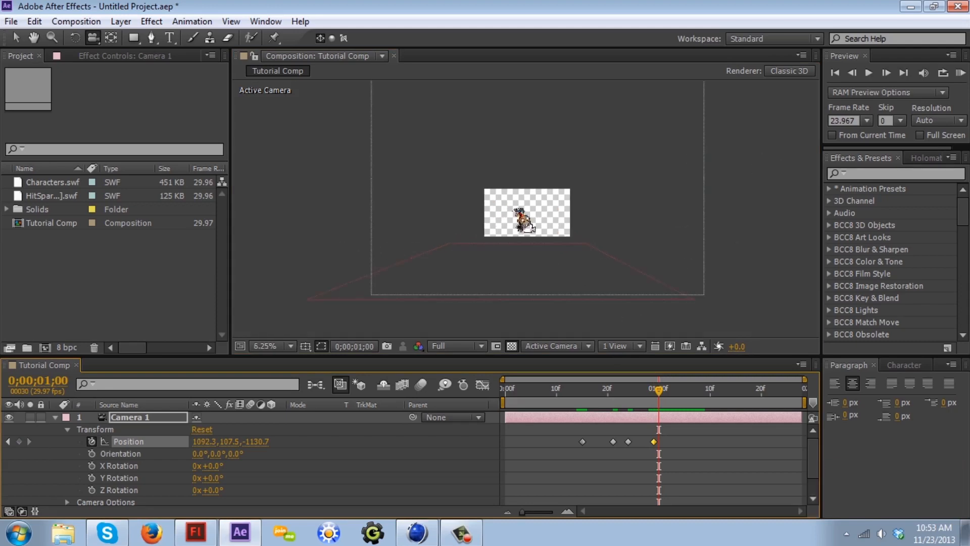
pyautogui.scroll(2, 528, 227)
pyautogui.scroll(1, 530, 252)
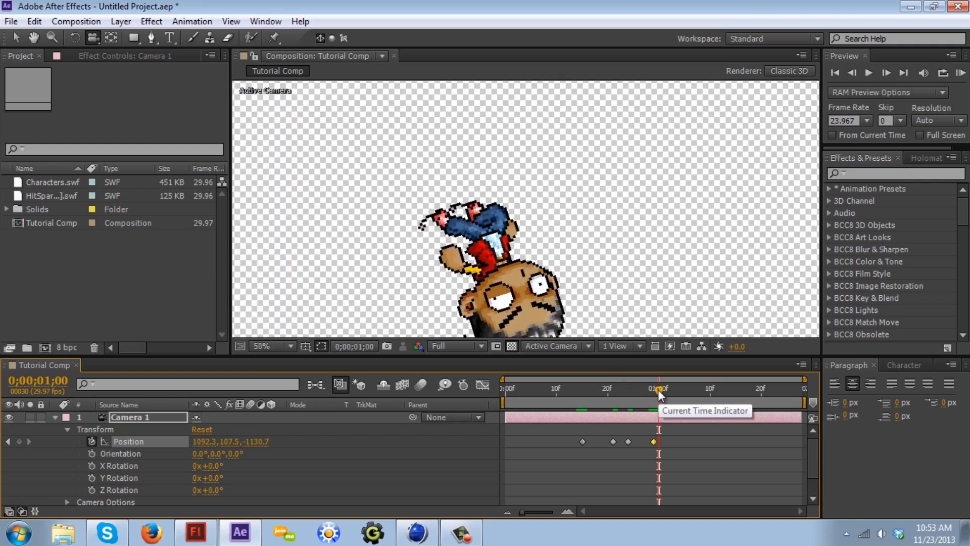
# Examine the composition and the camera's Position keyframe at 0;00;00;29 with the timeline enlarged around it.
pyautogui.scroll(-8, 493, 255)
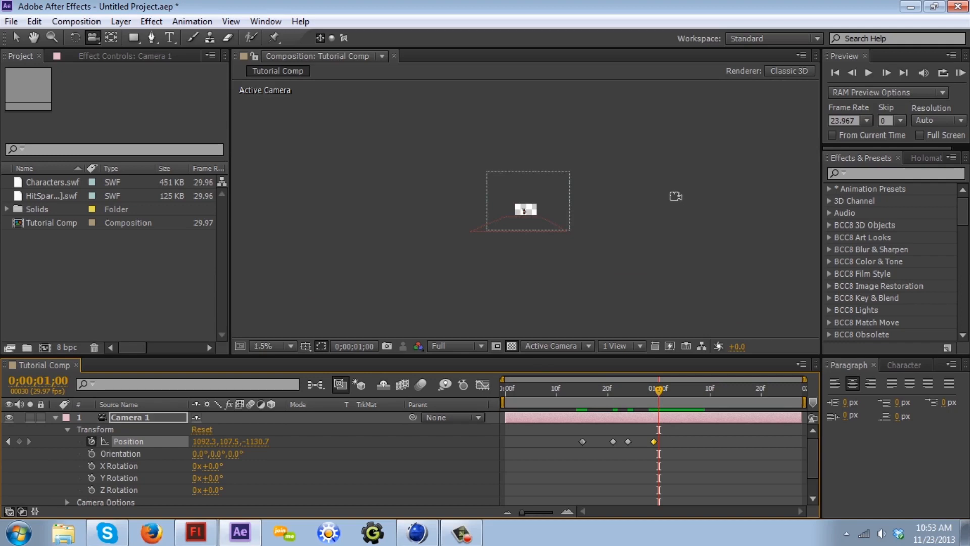
pyautogui.scroll(6, 585, 238)
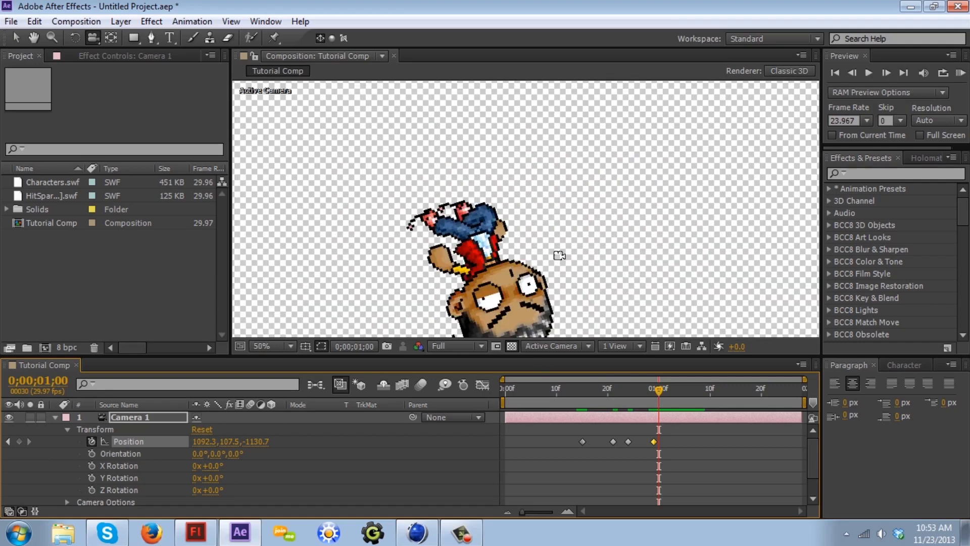
pyautogui.scroll(-2, 559, 255)
pyautogui.moveTo(661, 393); pyautogui.dragTo(656, 394)
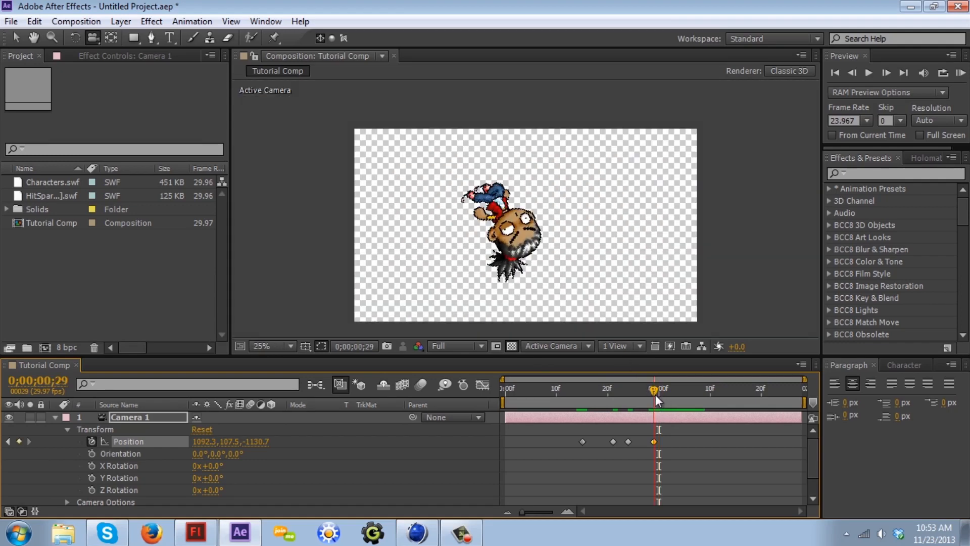
pyautogui.click(569, 512)
pyautogui.click(569, 512)
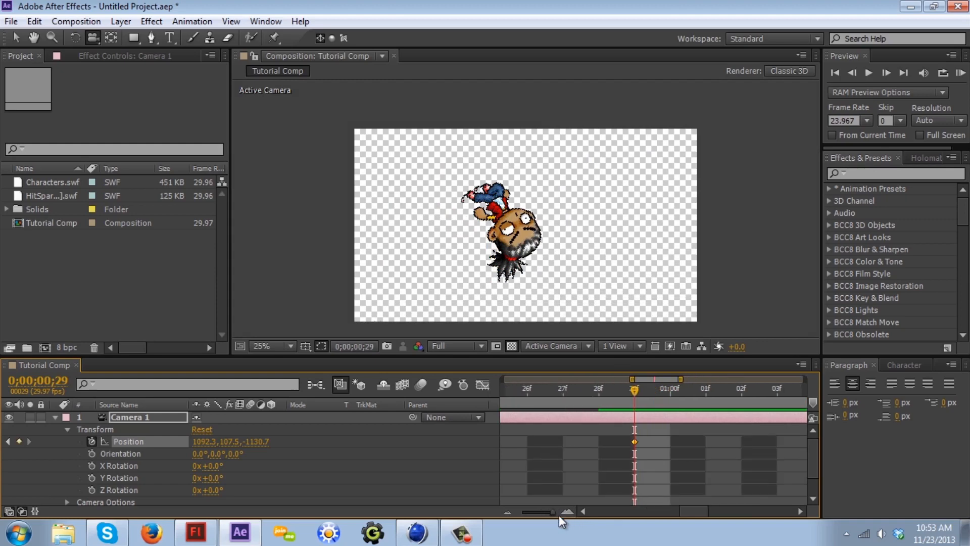
pyautogui.click(504, 511)
pyautogui.click(504, 511)
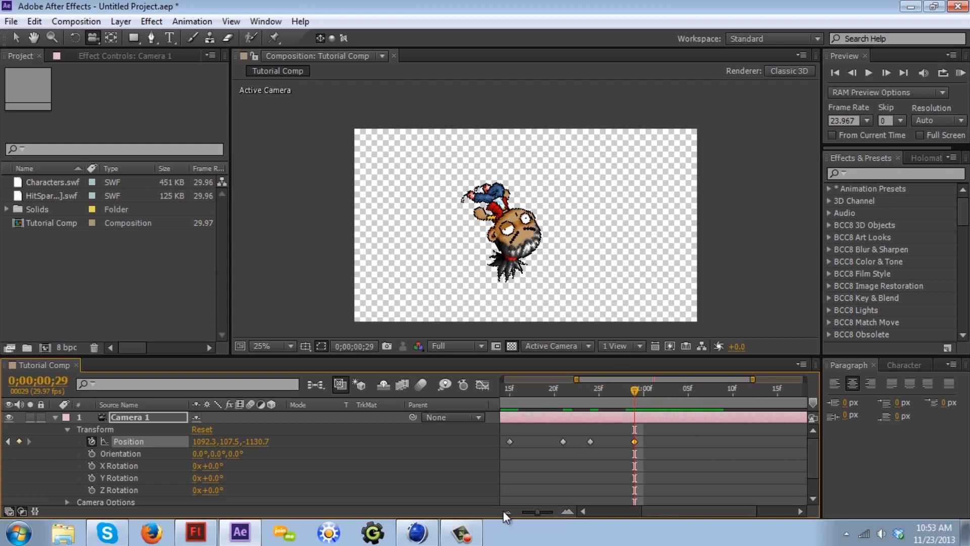
pyautogui.click(568, 512)
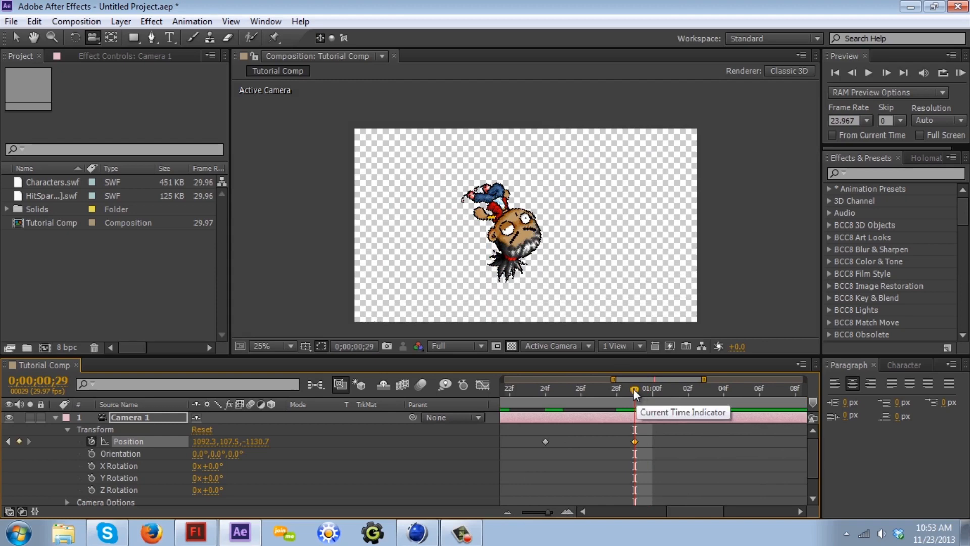
pyautogui.moveTo(635, 390); pyautogui.dragTo(637, 424)
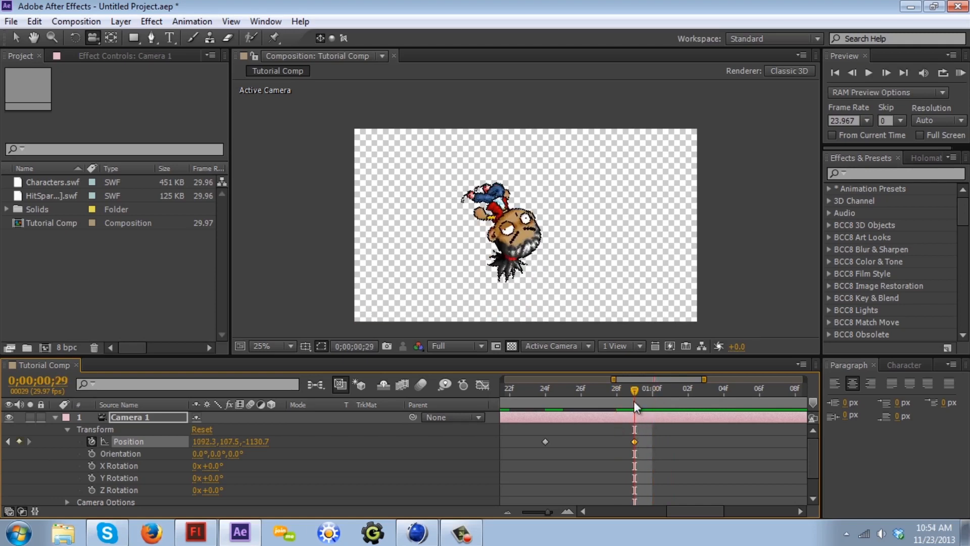
# Add a camera Position keyframe at 0;00;01;00, moving the camera to about 296.9, 478.9, -1130.7.
pyautogui.moveTo(637, 389); pyautogui.dragTo(652, 389)
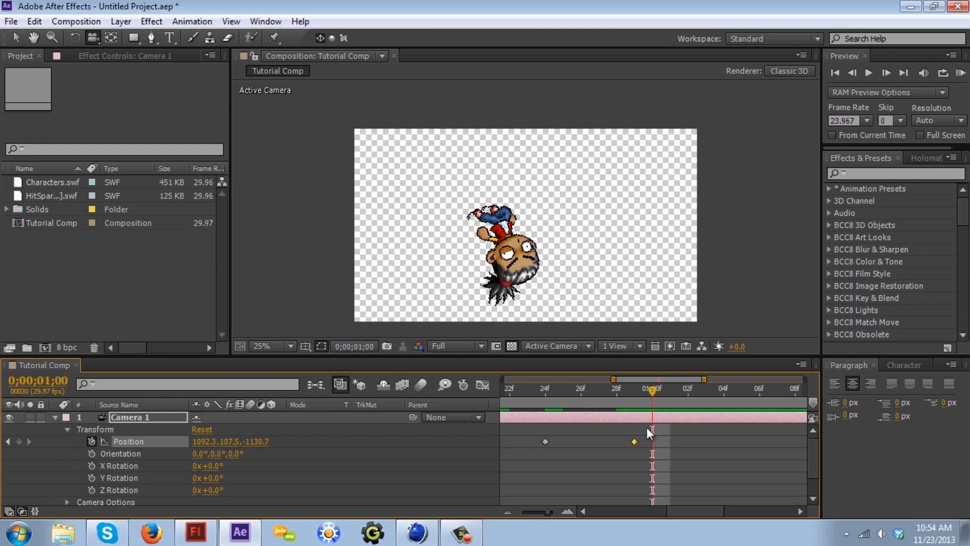
pyautogui.moveTo(654, 389)
pyautogui.mouseDown()
pyautogui.moveTo(646, 400)
pyautogui.moveTo(653, 389)
pyautogui.mouseUp()
pyautogui.click(441, 281)
pyautogui.moveTo(442, 281); pyautogui.dragTo(664, 314)
pyautogui.moveTo(644, 395); pyautogui.dragTo(651, 413)
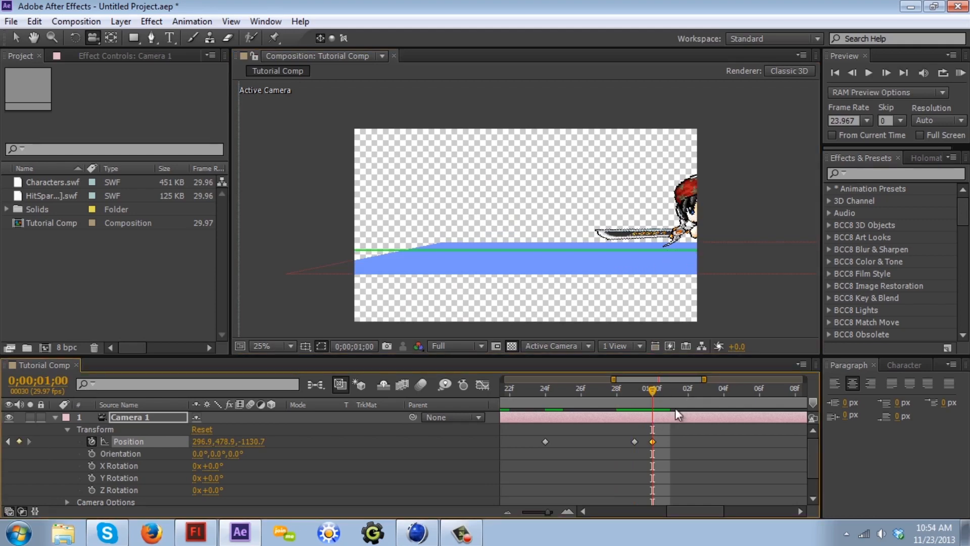
# Review the Keyframe Interpolation settings of the Position keyframe at 0;00;01;00 without changing them.
pyautogui.rightClick(652, 442)
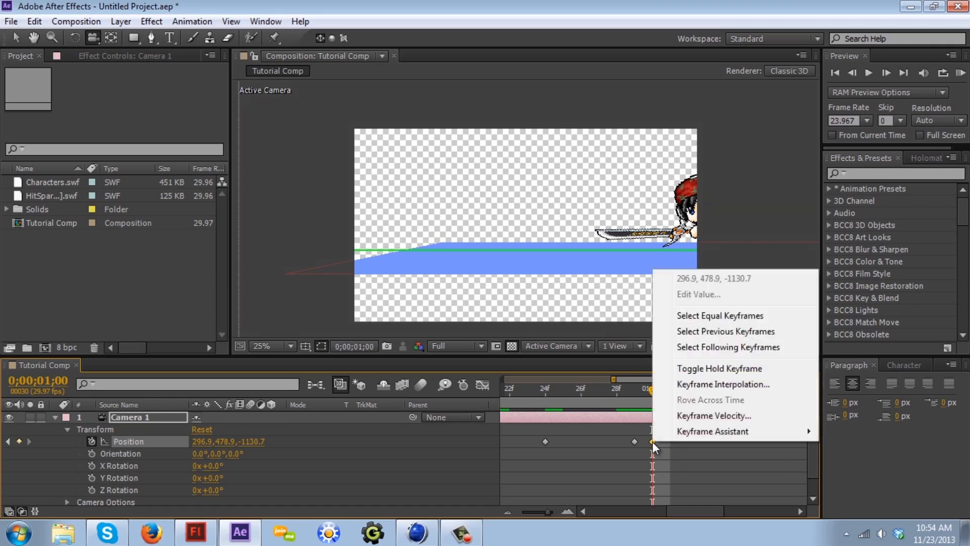
pyautogui.click(702, 385)
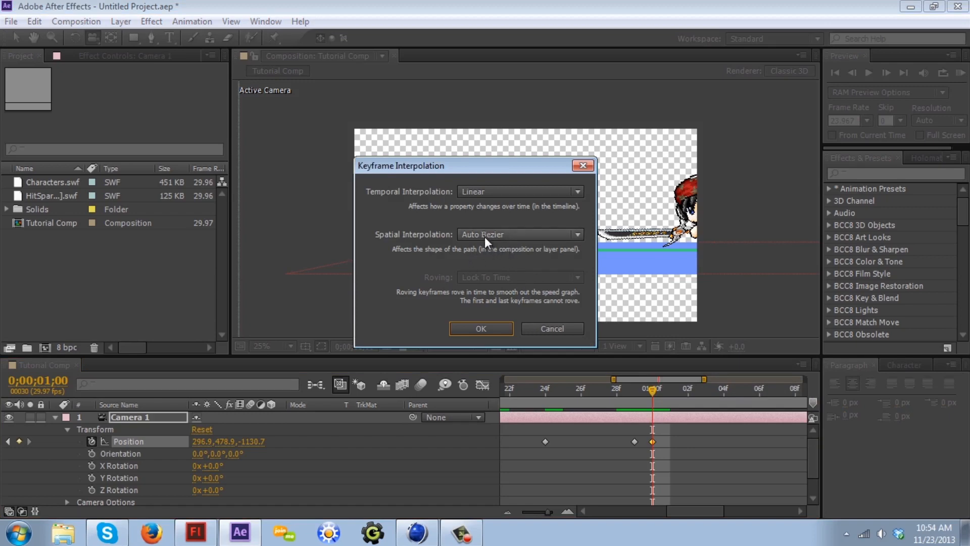
pyautogui.click(551, 325)
# Set the spatial interpolation of the Position keyframe at 0;00;00;21 to Linear.
pyautogui.moveTo(656, 392); pyautogui.dragTo(500, 463)
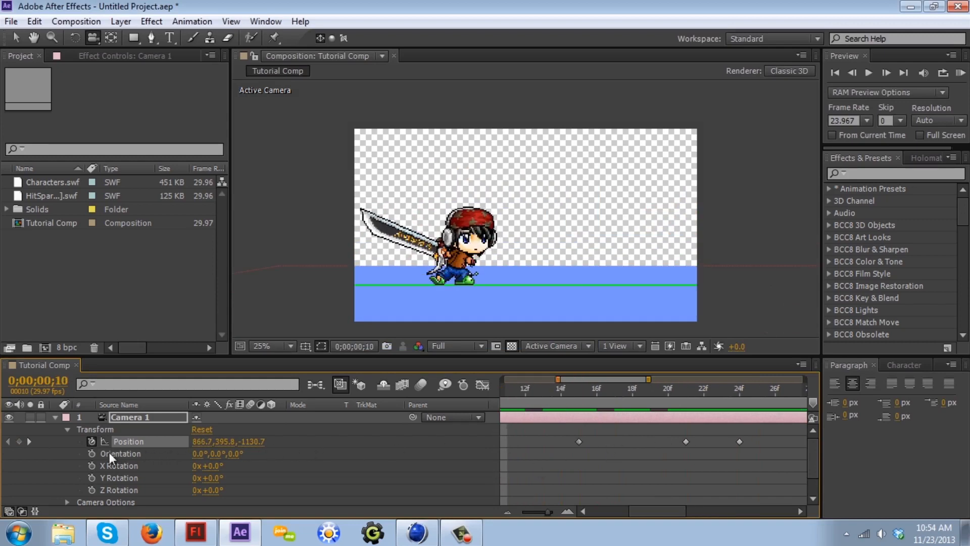
pyautogui.moveTo(591, 387); pyautogui.dragTo(687, 398)
pyautogui.rightClick(687, 441)
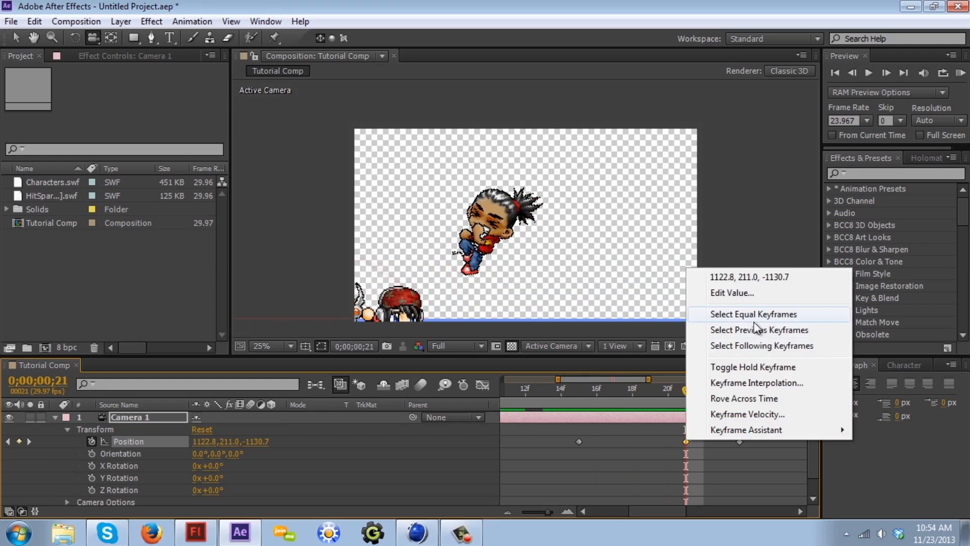
pyautogui.click(754, 384)
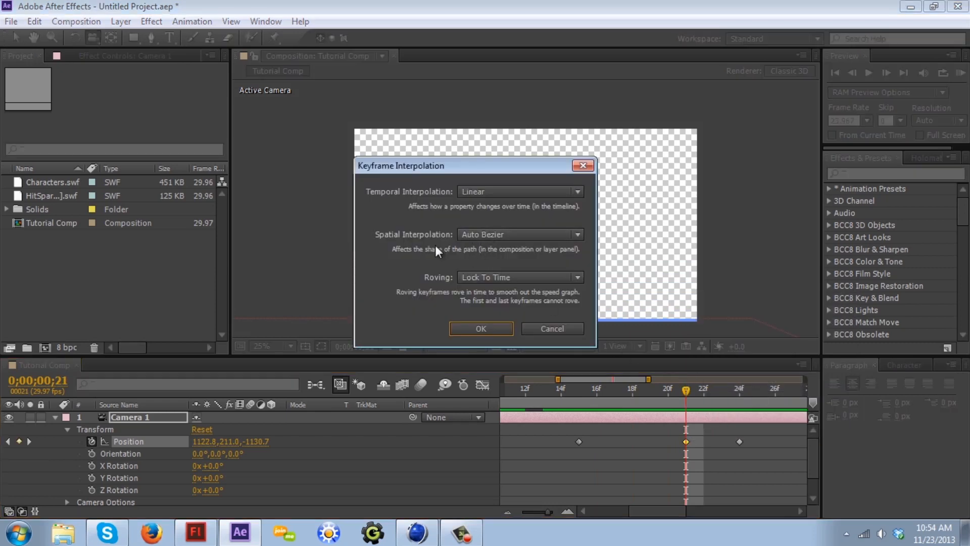
pyautogui.click(481, 234)
pyautogui.click(500, 276)
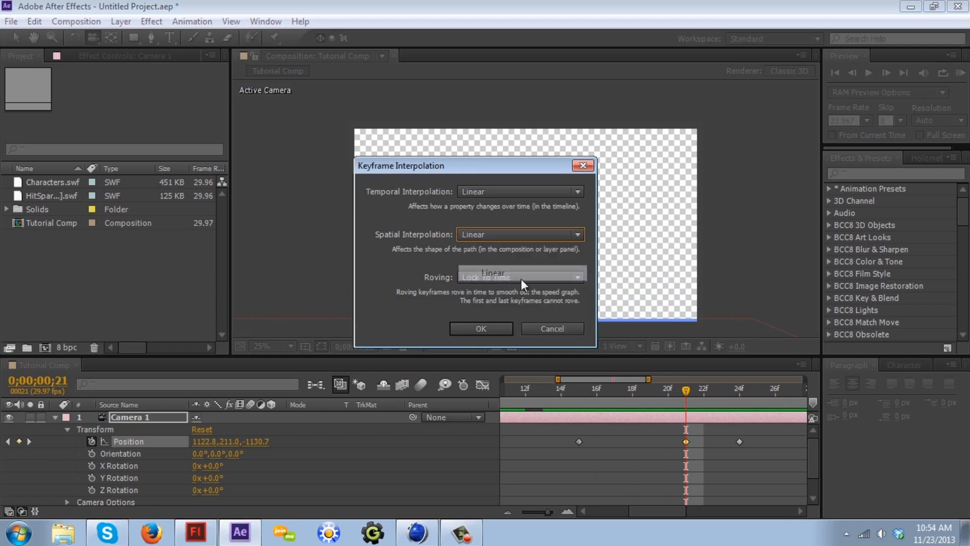
pyautogui.click(486, 327)
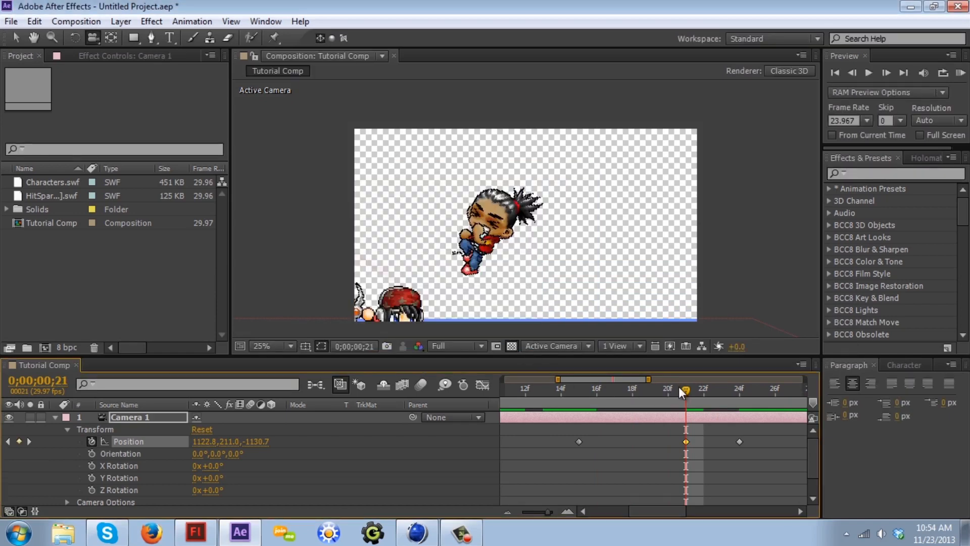
# Add a camera Position keyframe at about frame 18 by shifting the camera vertically, and play the move from frame 15.
pyautogui.moveTo(681, 386); pyautogui.dragTo(579, 424)
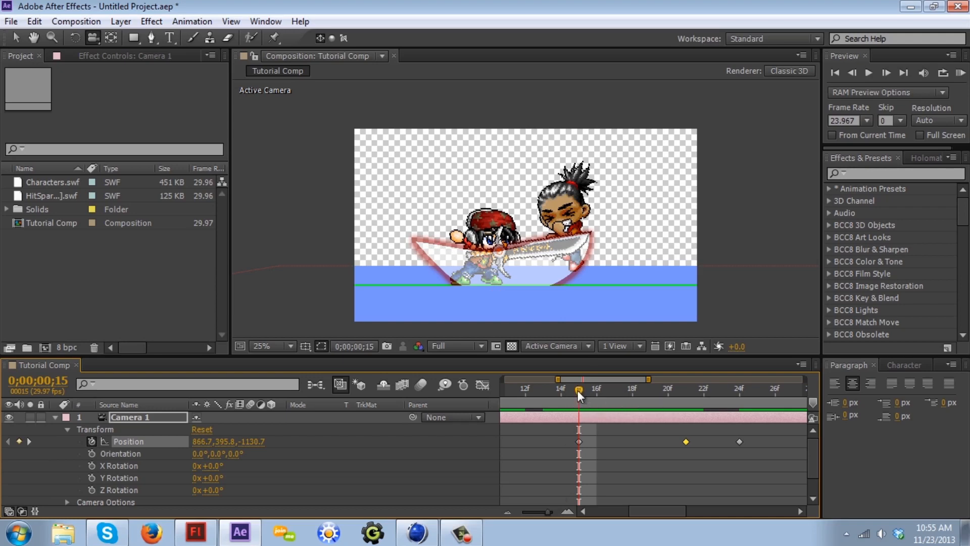
pyautogui.moveTo(577, 393); pyautogui.dragTo(636, 401)
pyautogui.moveTo(533, 188); pyautogui.dragTo(553, 385)
pyautogui.moveTo(634, 389); pyautogui.dragTo(580, 411)
pyautogui.press('space')
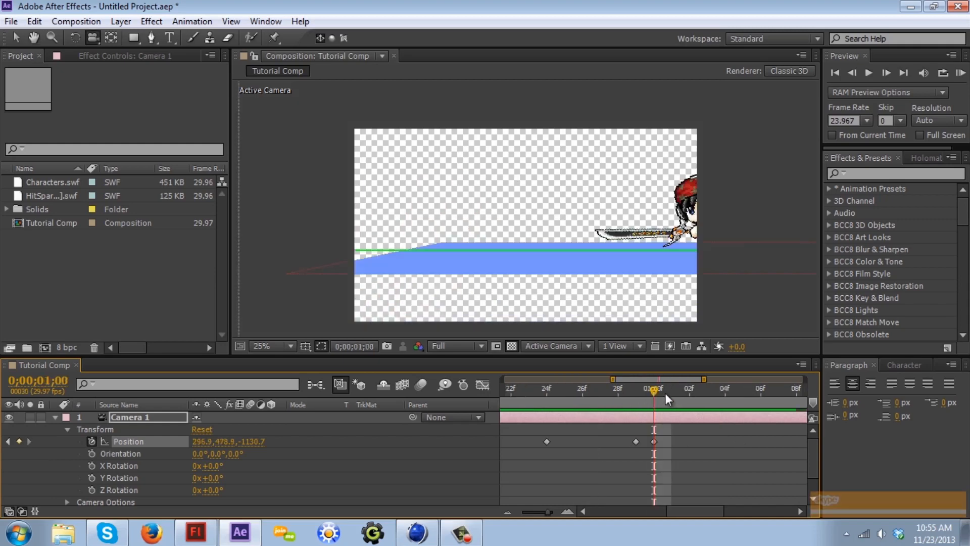
# Delete the Position keyframes from frame 24 to 0;00;01;00 and spread out the remaining three so the last sits at 0;00;01;05.
pyautogui.click(502, 508)
pyautogui.moveTo(695, 428); pyautogui.dragTo(588, 449)
pyautogui.press('Delete')
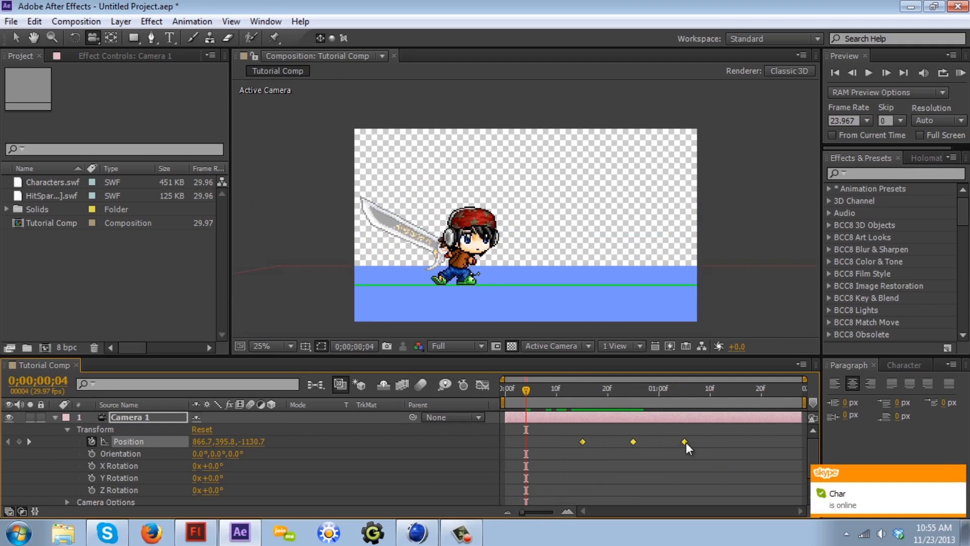
# Preview the stretched camera move from 0;00;00;15 and delete the middle Position keyframe.
pyautogui.moveTo(571, 388); pyautogui.dragTo(583, 390)
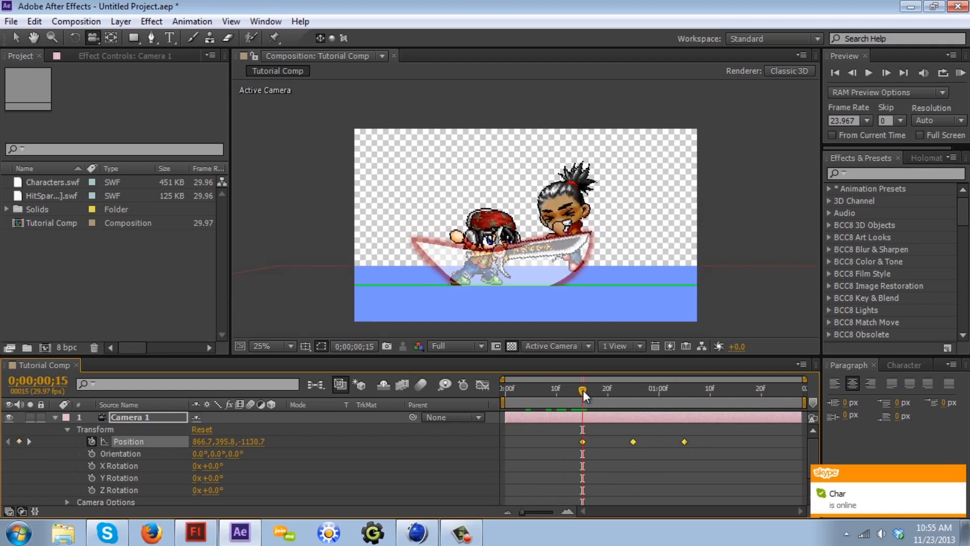
pyautogui.press('space')
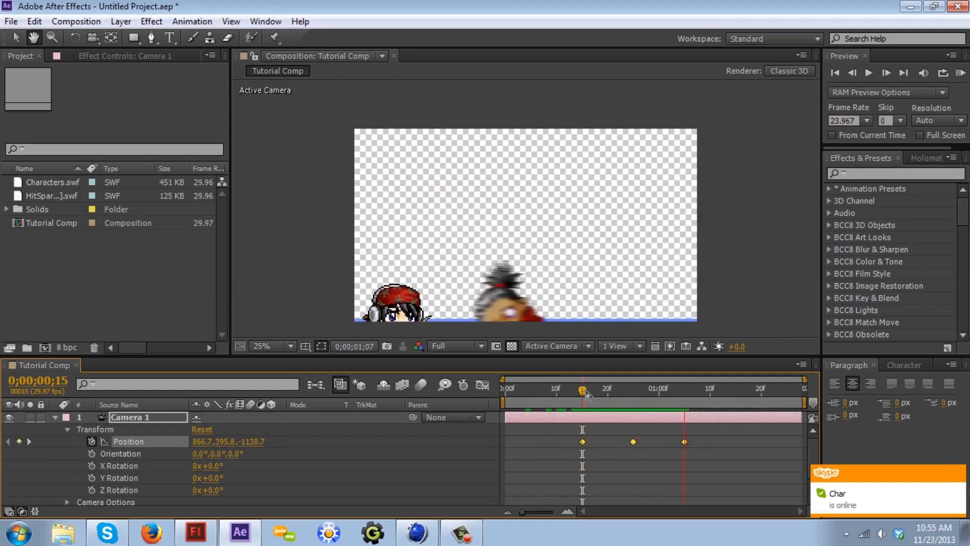
pyautogui.moveTo(583, 411); pyautogui.dragTo(584, 442)
pyautogui.click(650, 426)
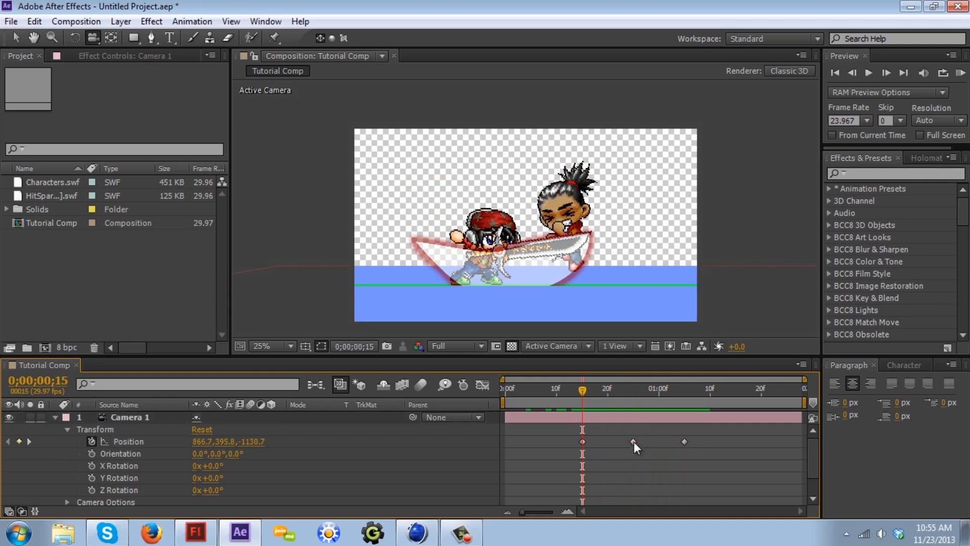
pyautogui.click(634, 441)
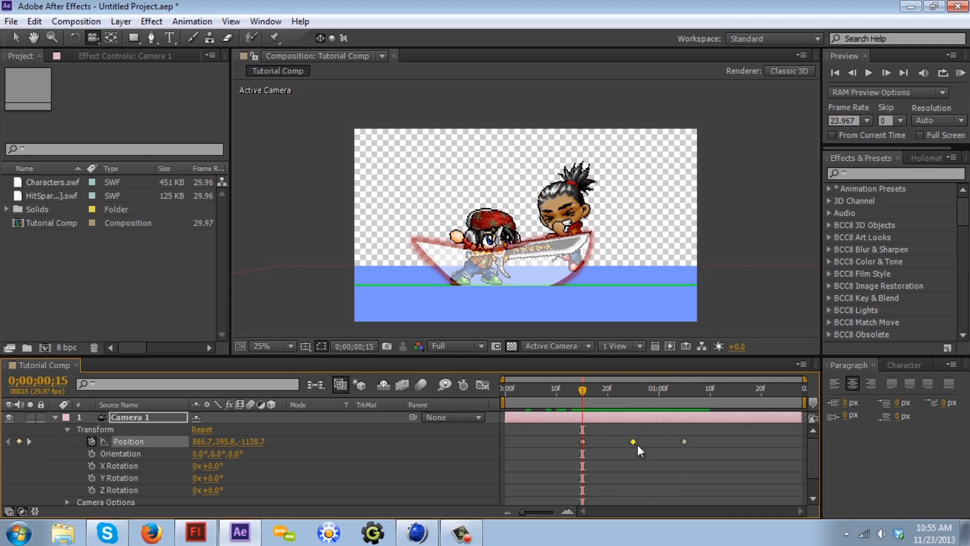
# Set the spatial interpolation of the Position keyframe at 0;00;00;15 to Linear.
pyautogui.rightClick(581, 441)
pyautogui.click(633, 383)
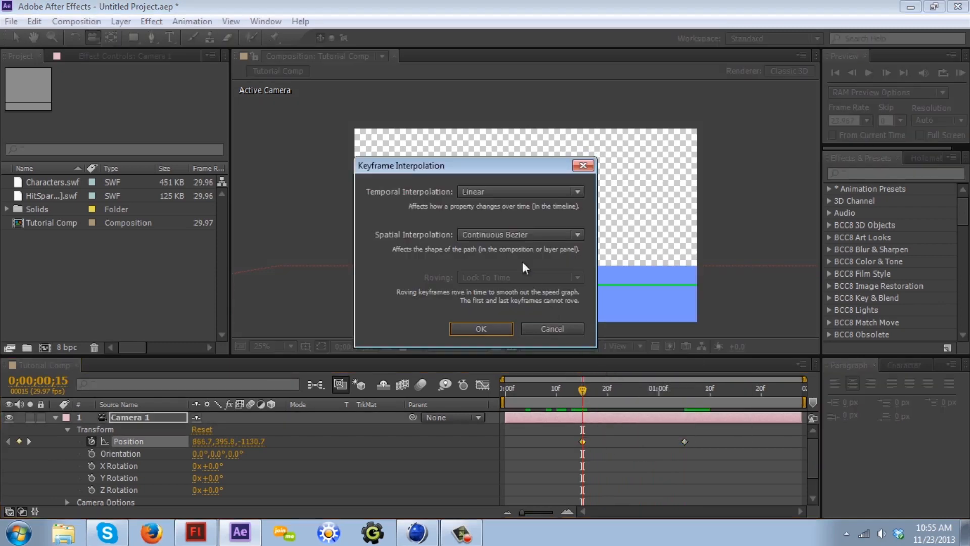
pyautogui.click(490, 234)
pyautogui.click(478, 269)
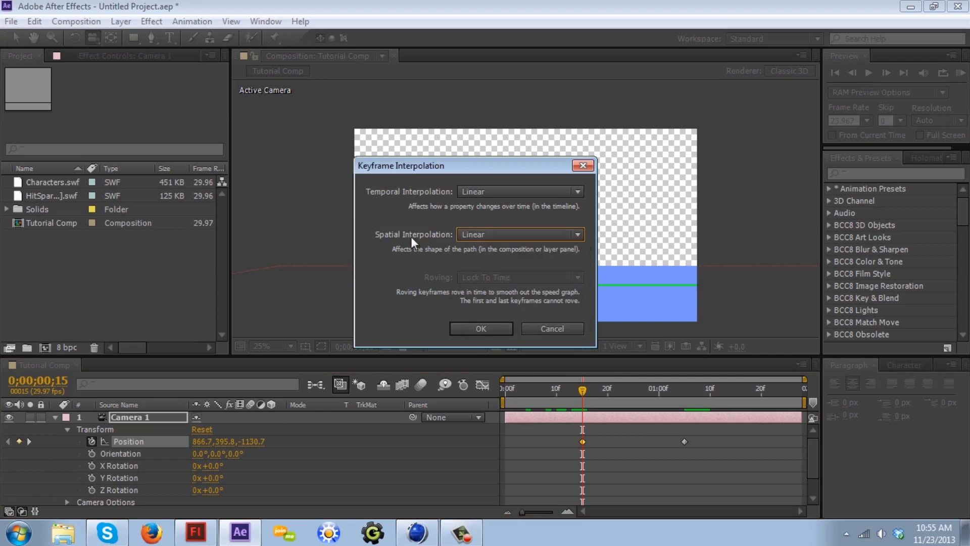
pyautogui.click(478, 329)
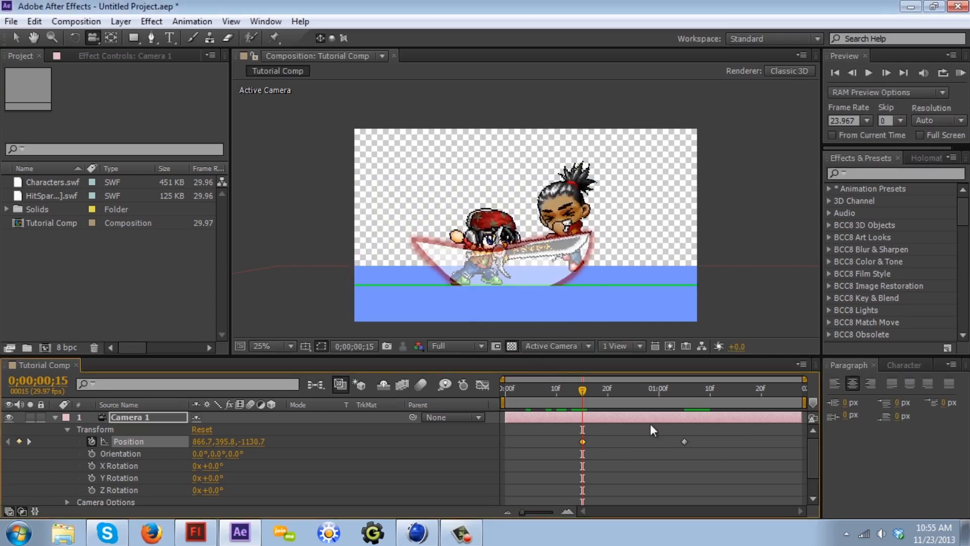
# Check the interpolation settings of the last Position keyframe and scrub the camera move from 0;00;00;15 to 0;00;01;05.
pyautogui.rightClick(684, 442)
pyautogui.click(729, 385)
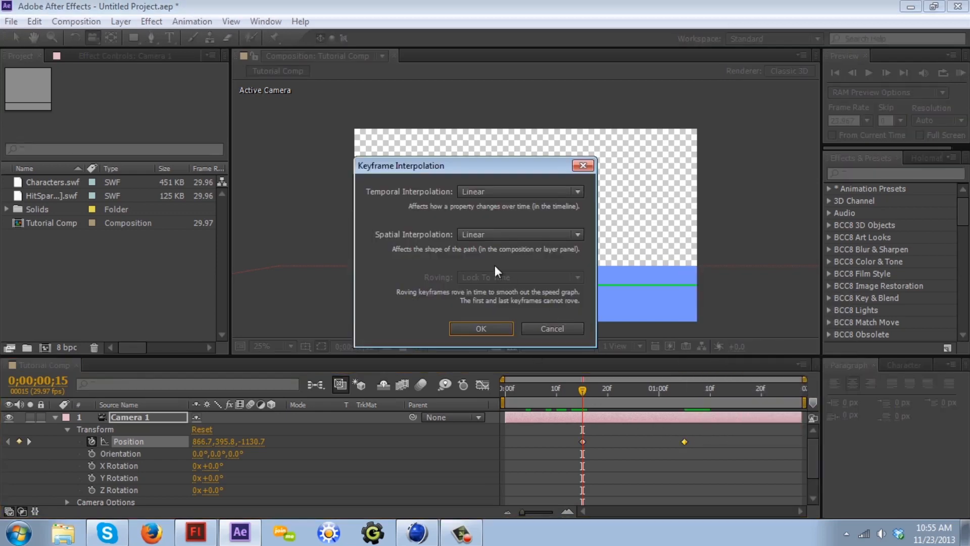
pyautogui.click(491, 329)
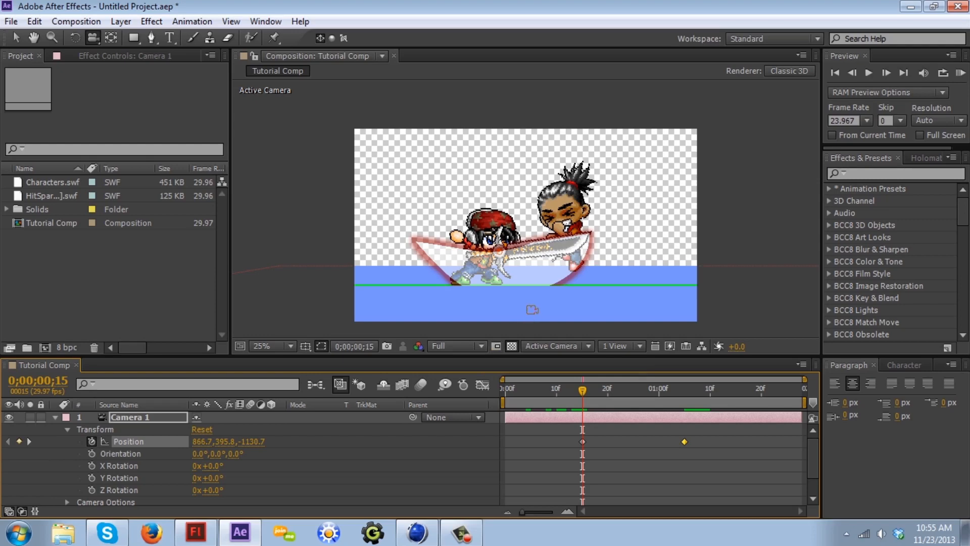
pyautogui.moveTo(583, 390); pyautogui.dragTo(687, 404)
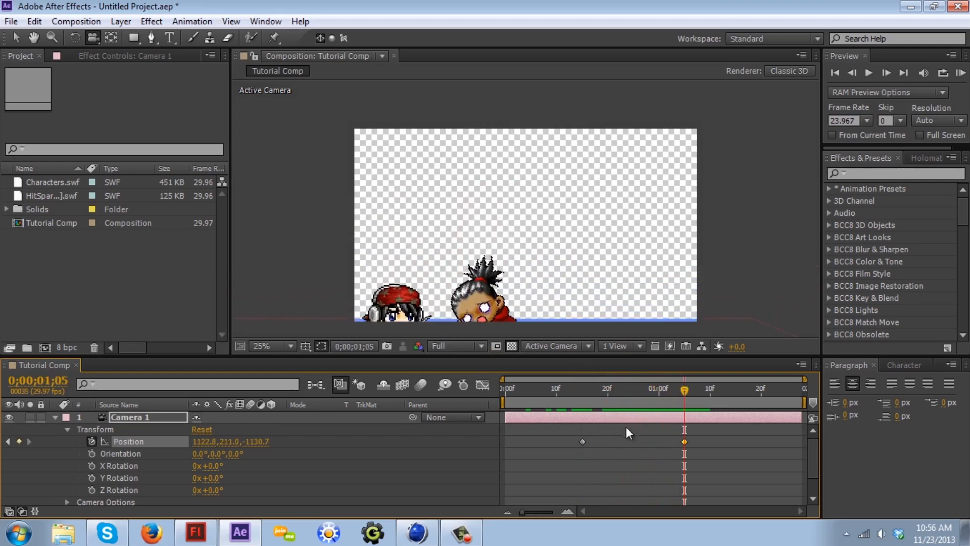
# Set the incoming and outgoing velocity of the Position keyframe at 0;00;01;05 to 100 pixels/sec, with Continuous left off.
pyautogui.moveTo(686, 390); pyautogui.dragTo(686, 438)
pyautogui.rightClick(686, 443)
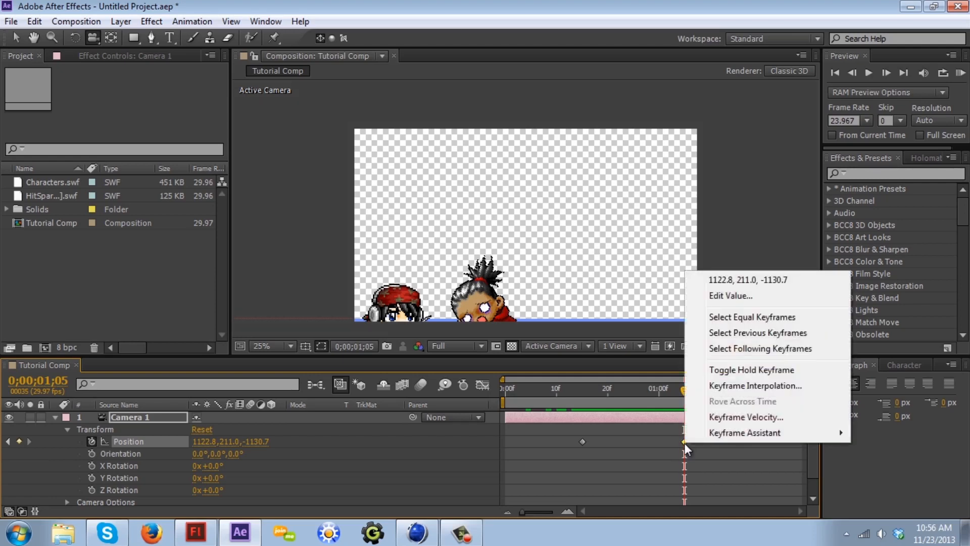
pyautogui.click(745, 417)
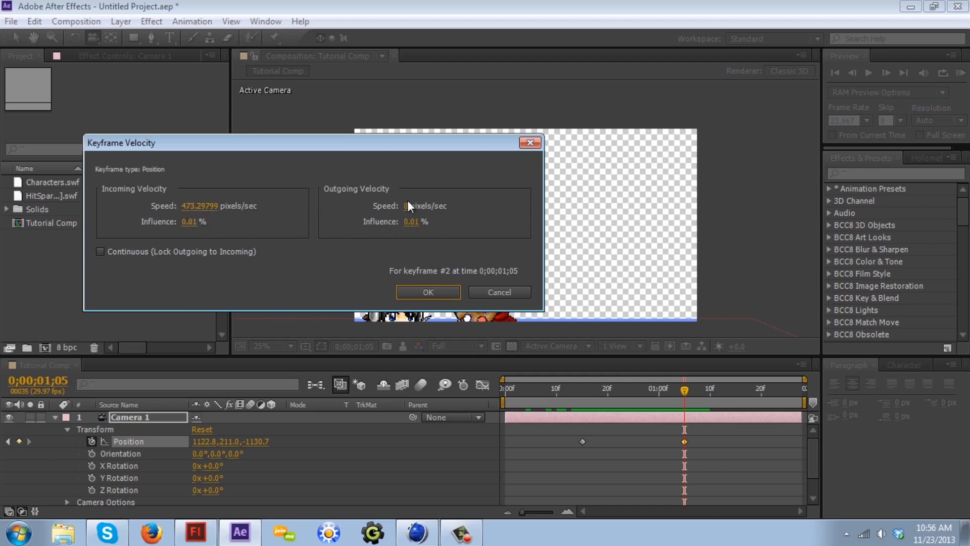
pyautogui.click(124, 253)
pyautogui.click(140, 252)
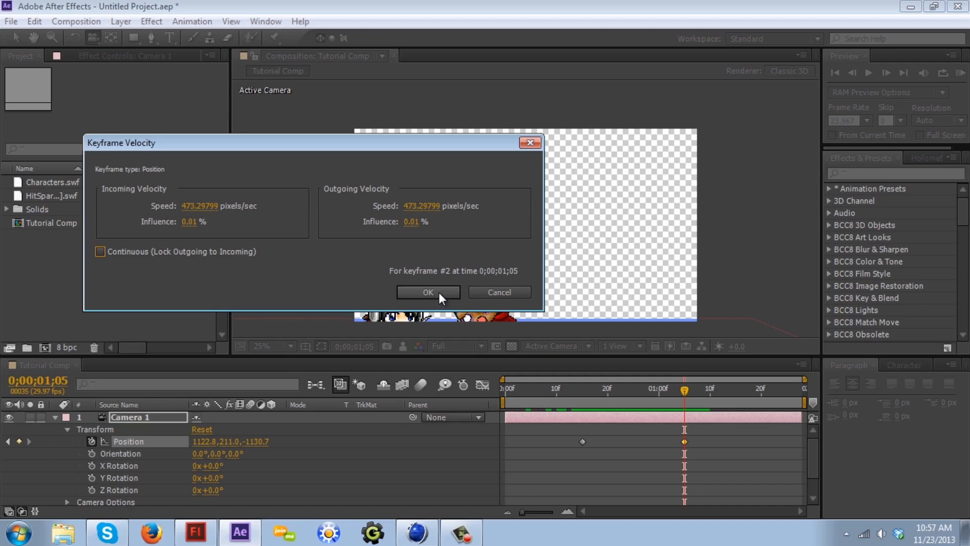
pyautogui.click(212, 206)
pyautogui.write('100')
pyautogui.click(434, 204)
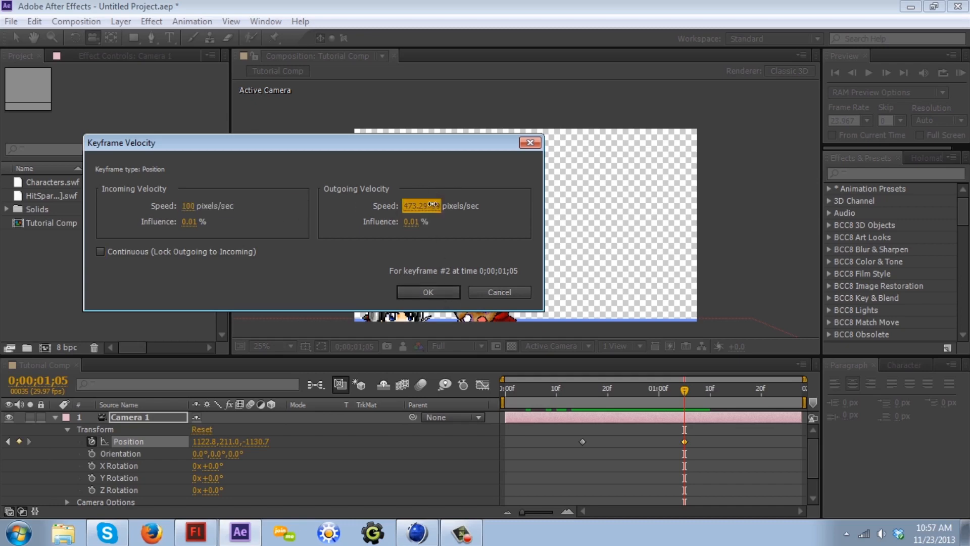
pyautogui.write('100')
pyautogui.press('Return')
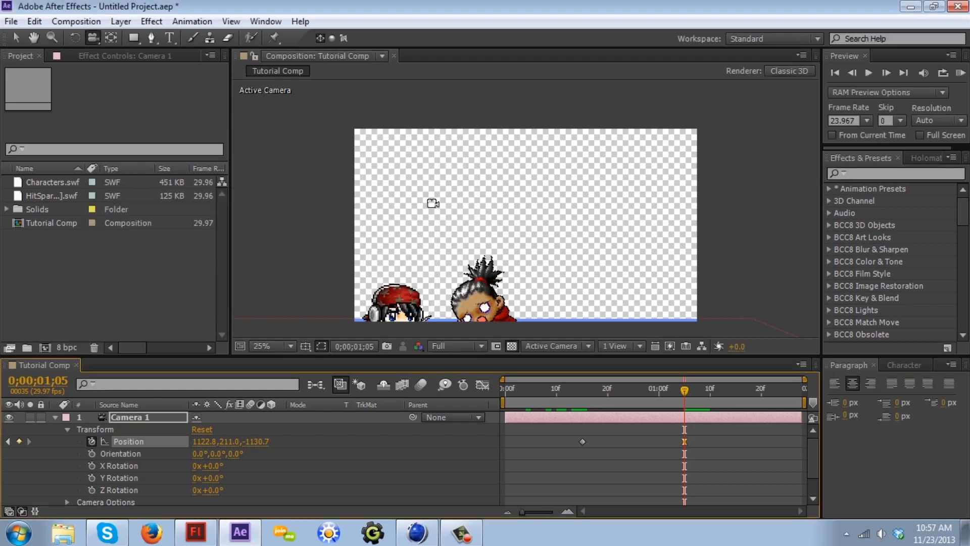
# Set both the incoming and outgoing velocity influence of the Position keyframe at 0;00;01;05 to 50%.
pyautogui.rightClick(687, 441)
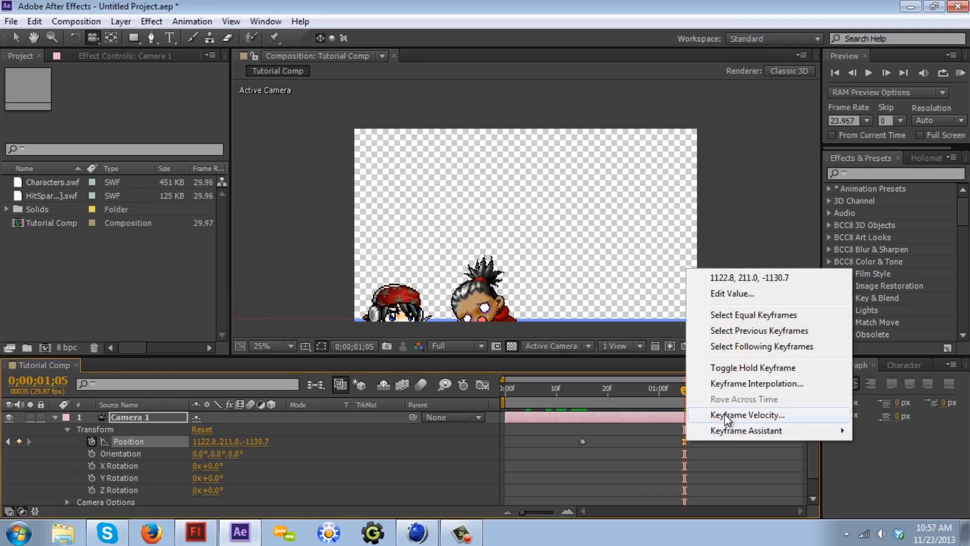
pyautogui.click(748, 415)
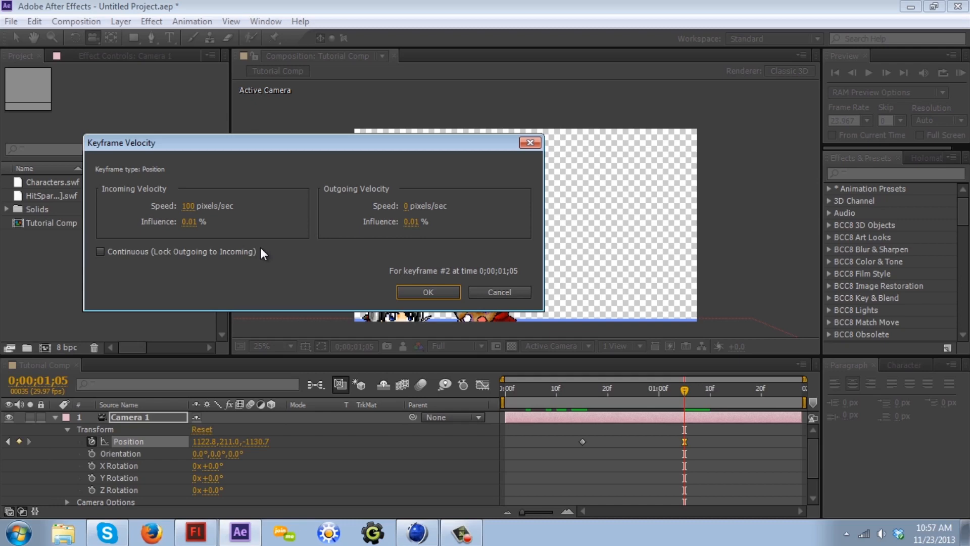
pyautogui.click(190, 221)
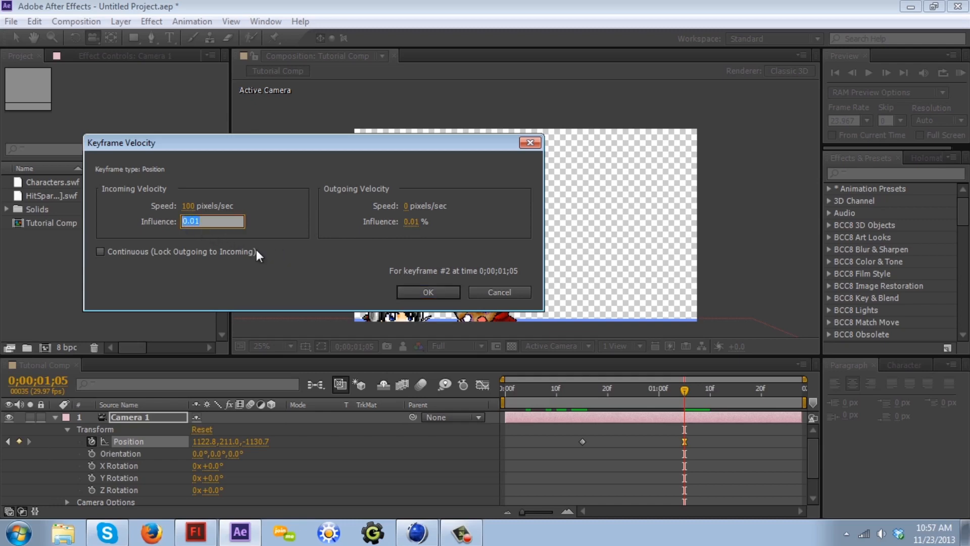
pyautogui.write('50')
pyautogui.click(209, 242)
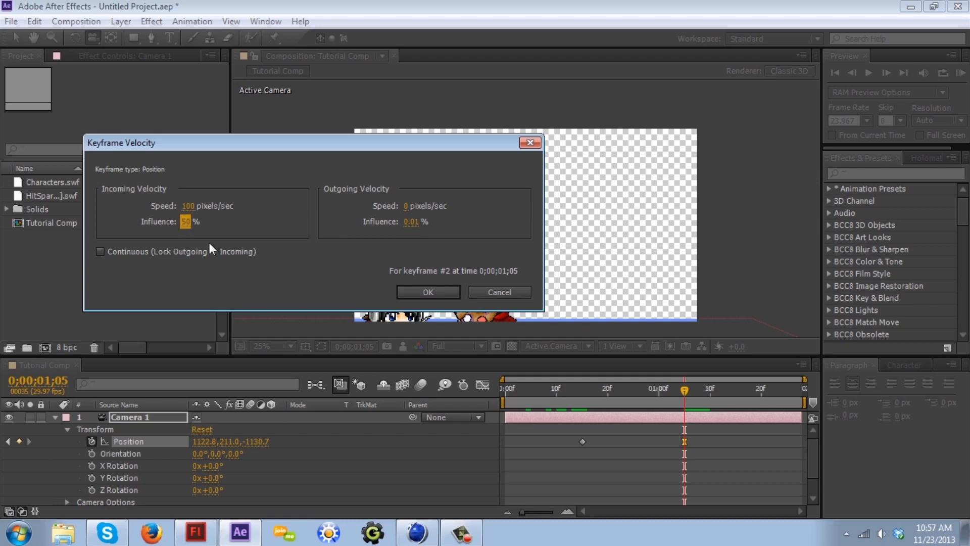
pyautogui.click(414, 223)
pyautogui.write('50')
pyautogui.click(449, 229)
# Lock the keyframe's outgoing velocity to the incoming one with Continuous, enter an outgoing influence of 0%, and apply the velocity settings.
pyautogui.click(100, 252)
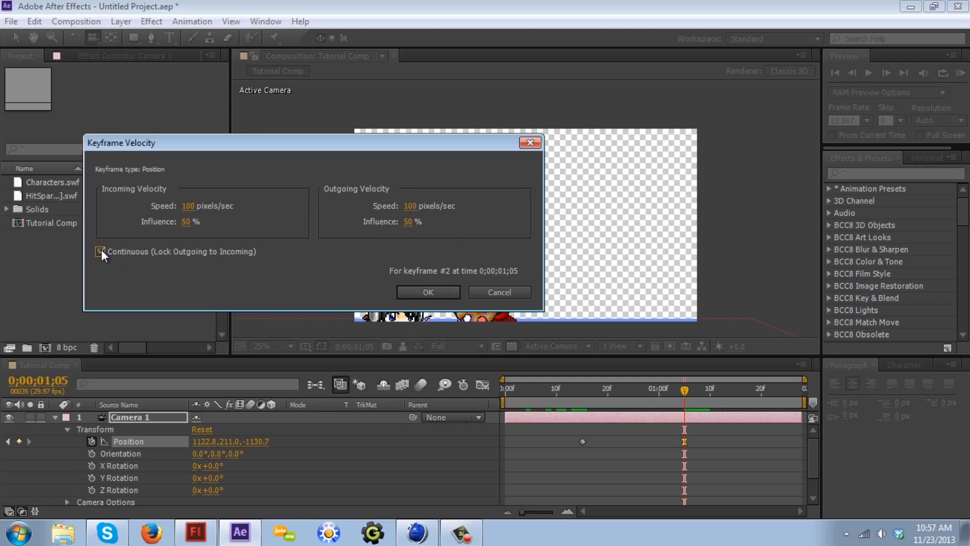
pyautogui.click(410, 221)
pyautogui.write('0')
pyautogui.click(368, 268)
pyautogui.click(425, 292)
# Preview the camera move twice from around 0;00;00;15 and return the playhead to 0;00;00;21.
pyautogui.moveTo(686, 386); pyautogui.dragTo(583, 406)
pyautogui.press('space')
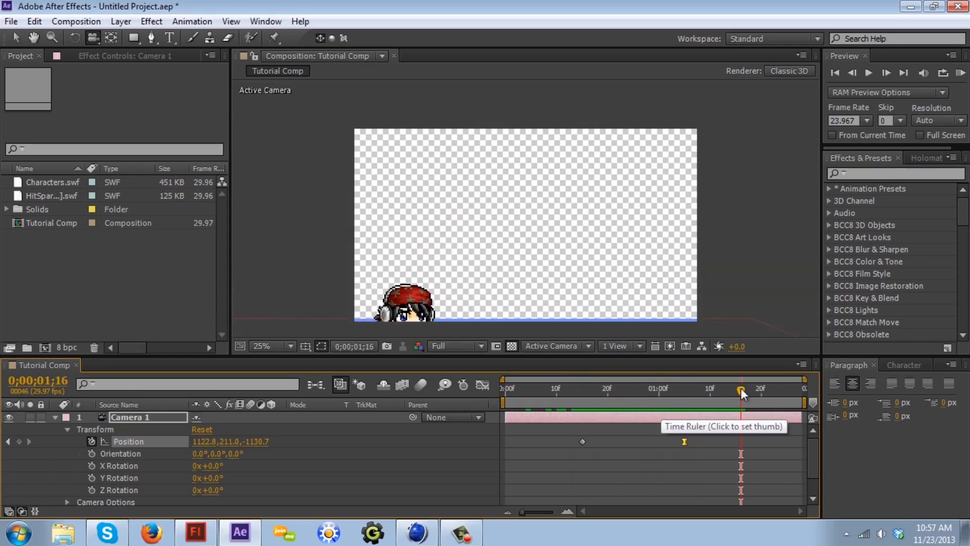
pyautogui.press('c')
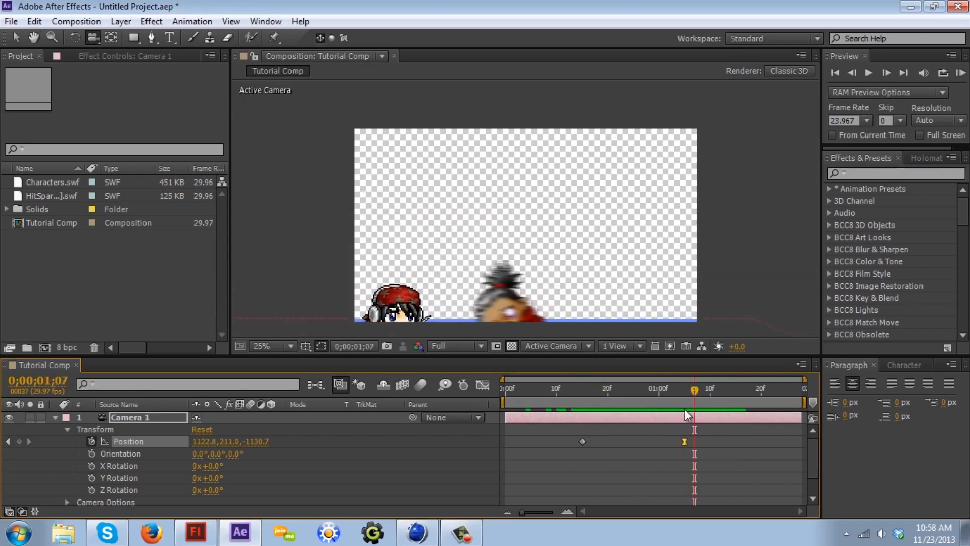
pyautogui.moveTo(695, 388); pyautogui.dragTo(576, 431)
pyautogui.press('space')
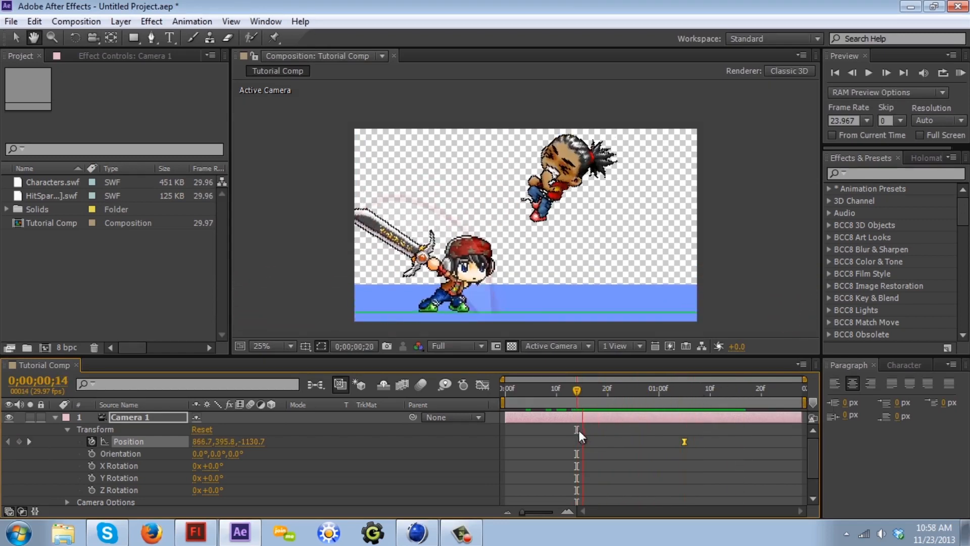
pyautogui.moveTo(732, 392); pyautogui.dragTo(611, 433)
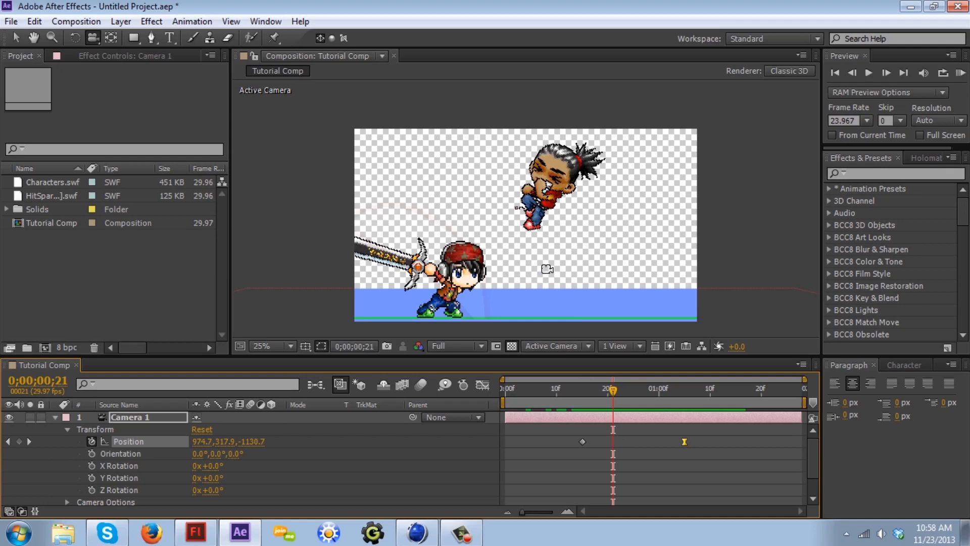
# Inspect the whole 3D scene around the camera frame with the Selection tool active, and scrub the camera move to 0;00;01;04.
pyautogui.press(',')
pyautogui.press(',')
pyautogui.press('v')
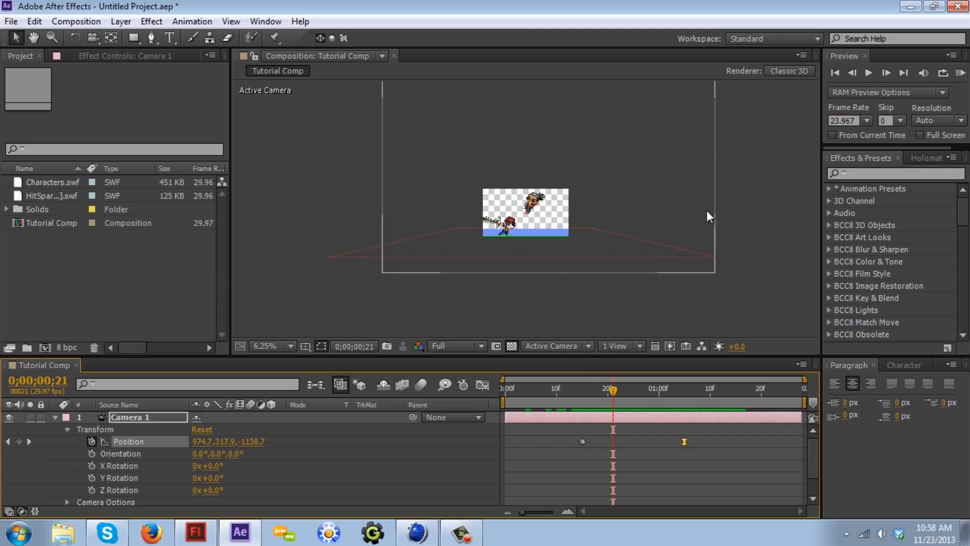
pyautogui.press('.')
pyautogui.press('.')
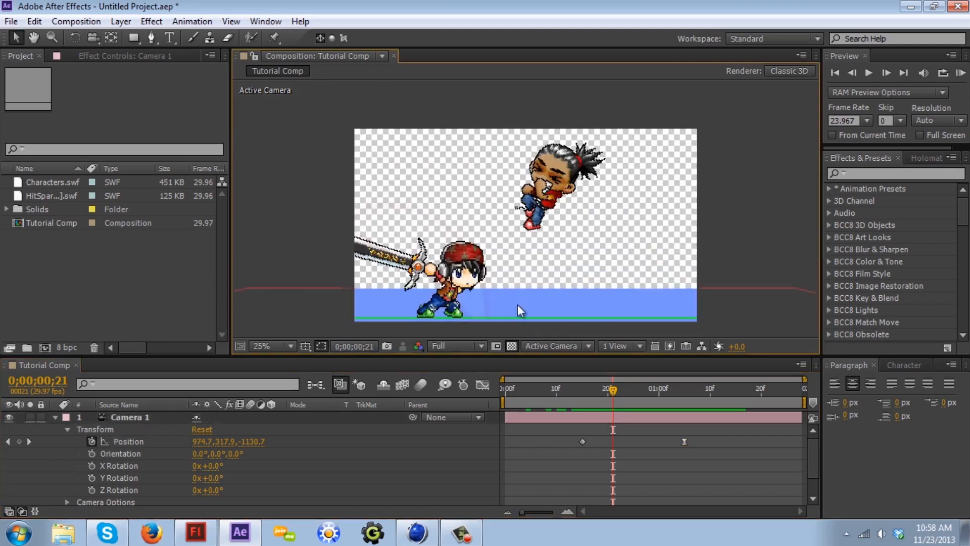
pyautogui.moveTo(612, 388); pyautogui.dragTo(678, 393)
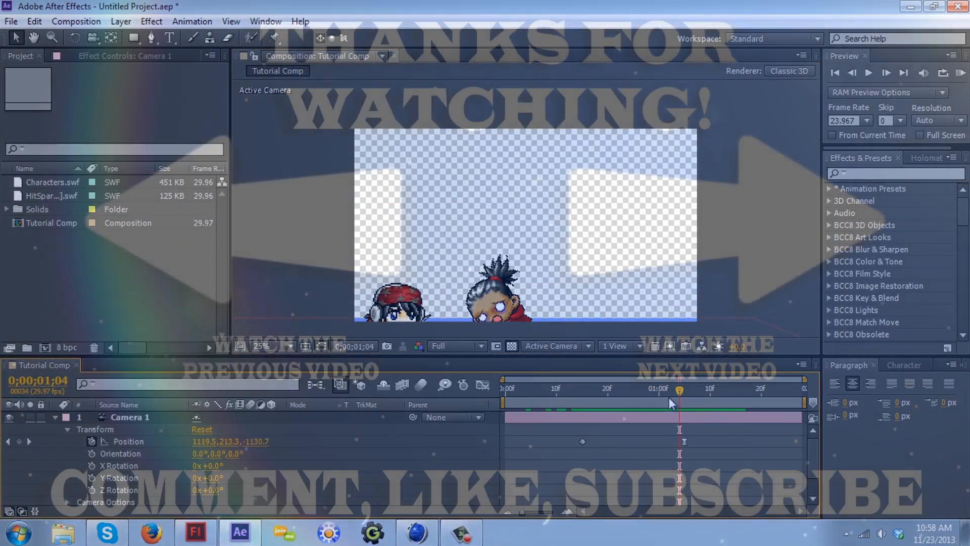